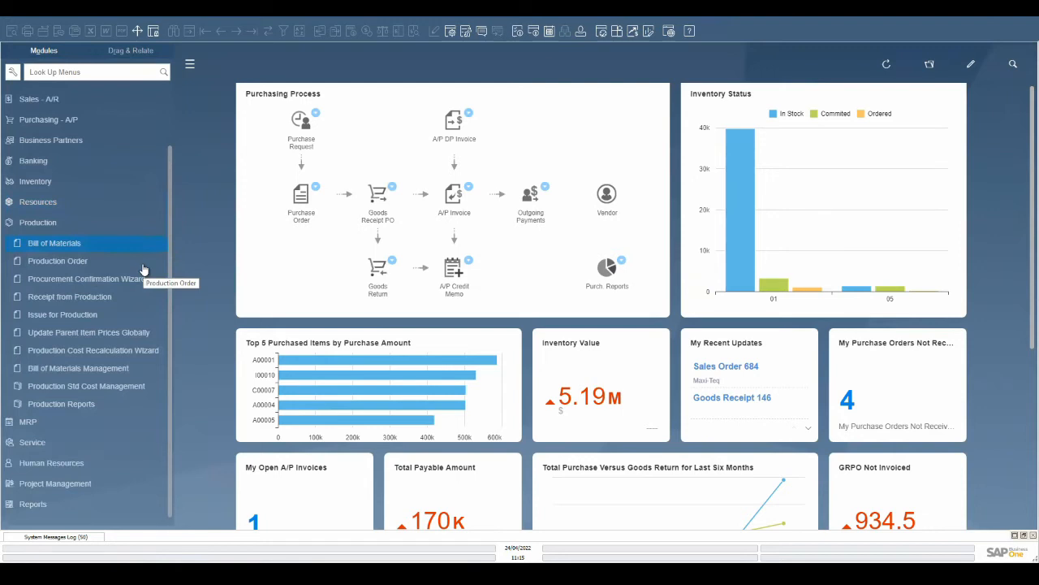
# - Open the Bill of Materials window, browse to the last bill of materials record, and close it
pyautogui.click(141, 261)
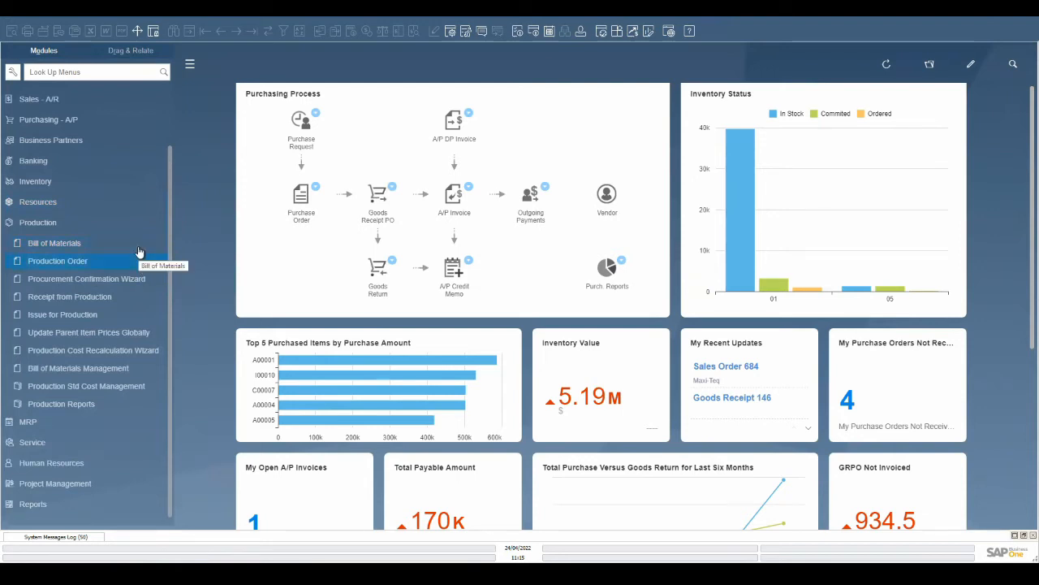
pyautogui.click(139, 250)
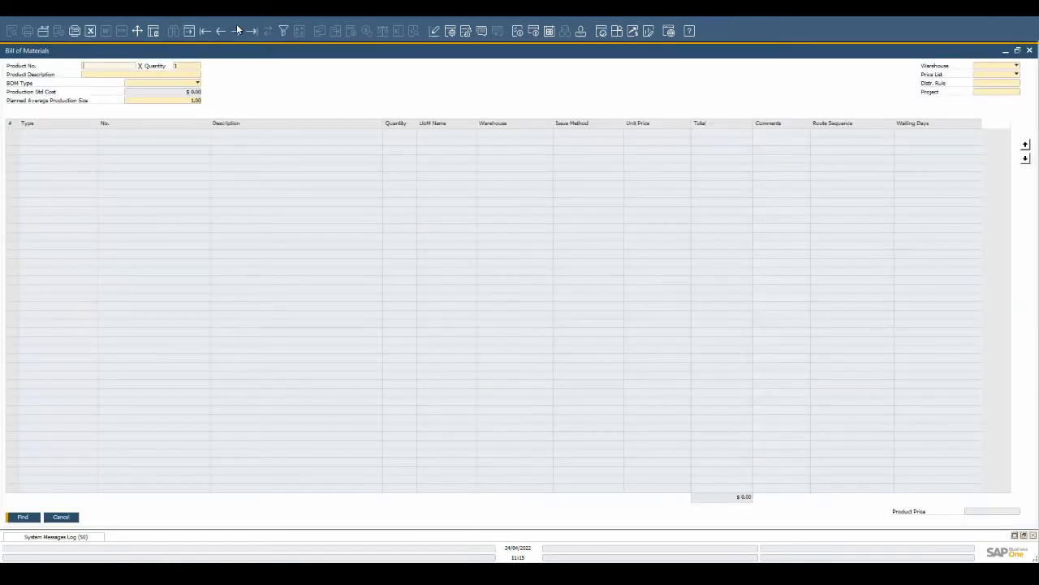
pyautogui.click(252, 31)
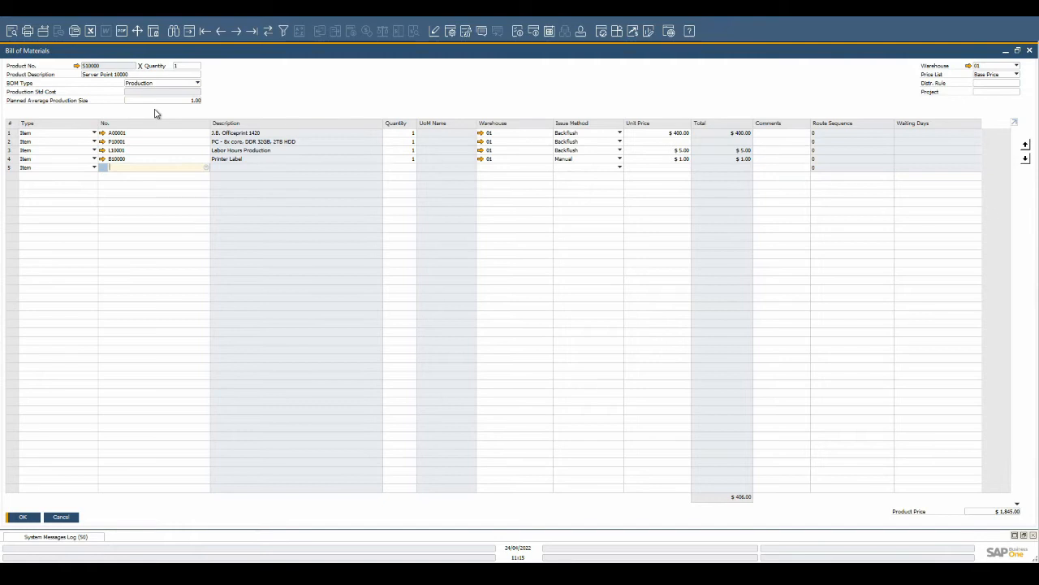
pyautogui.press('Escape')
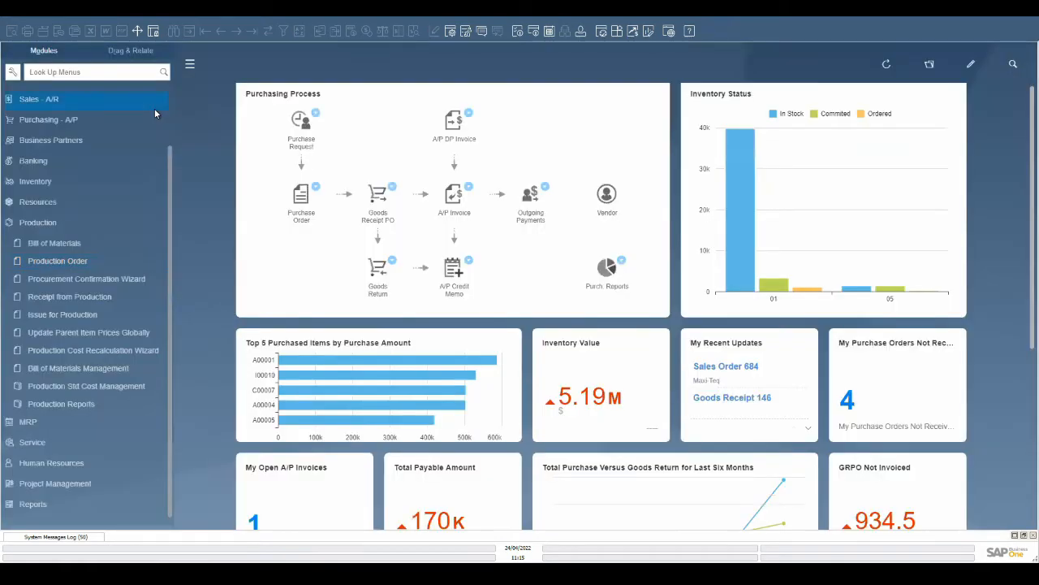
# - Open the Production Order window, browse back to the previous production order, and close it
pyautogui.click(75, 261)
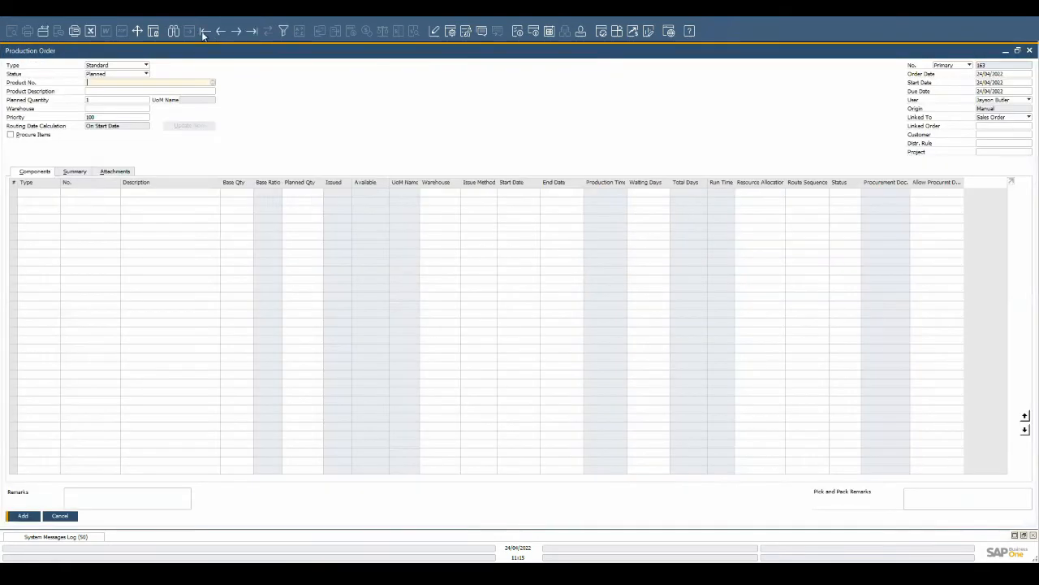
pyautogui.click(222, 31)
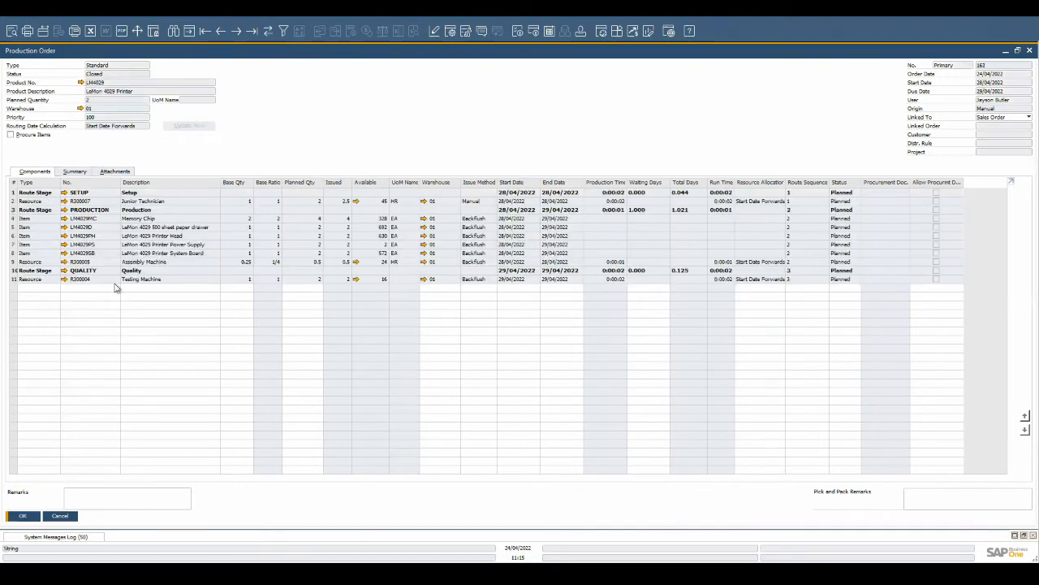
pyautogui.press('Escape')
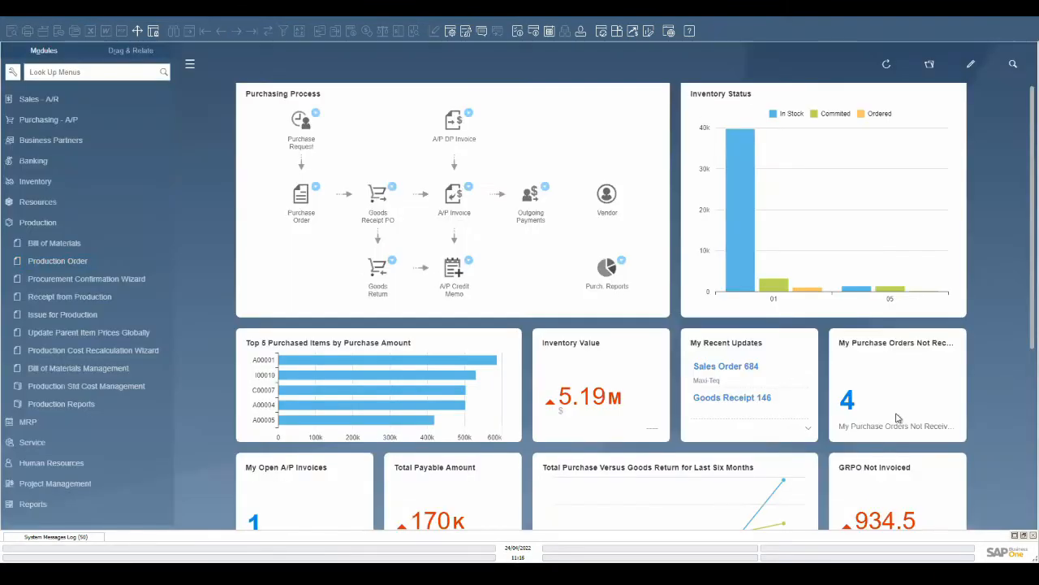
# - Open Sales Order 684 from recent updates and inspect the bill of materials of the PRINTER_KIT line
pyautogui.click(739, 372)
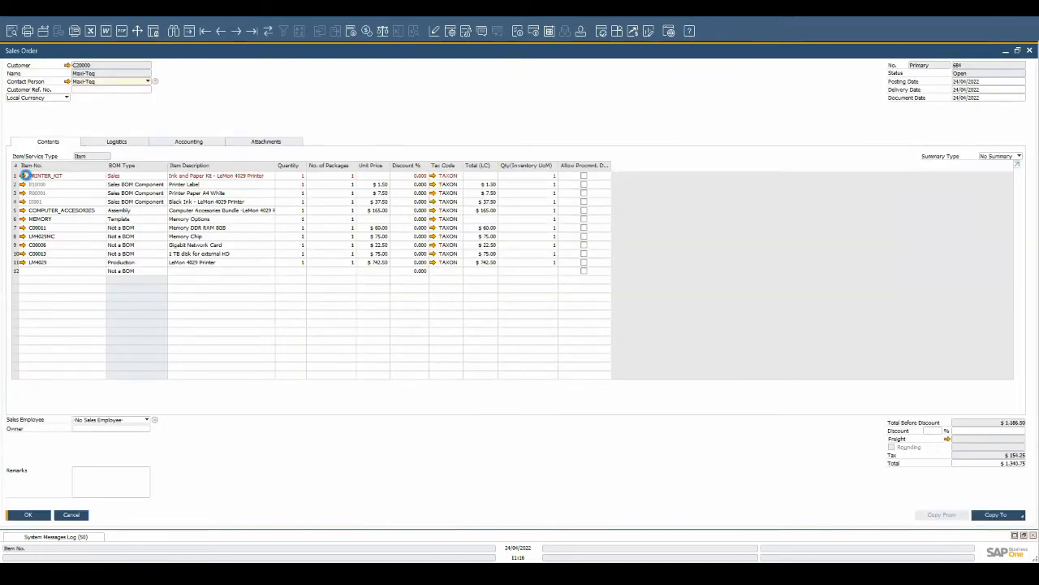
pyautogui.click(23, 175)
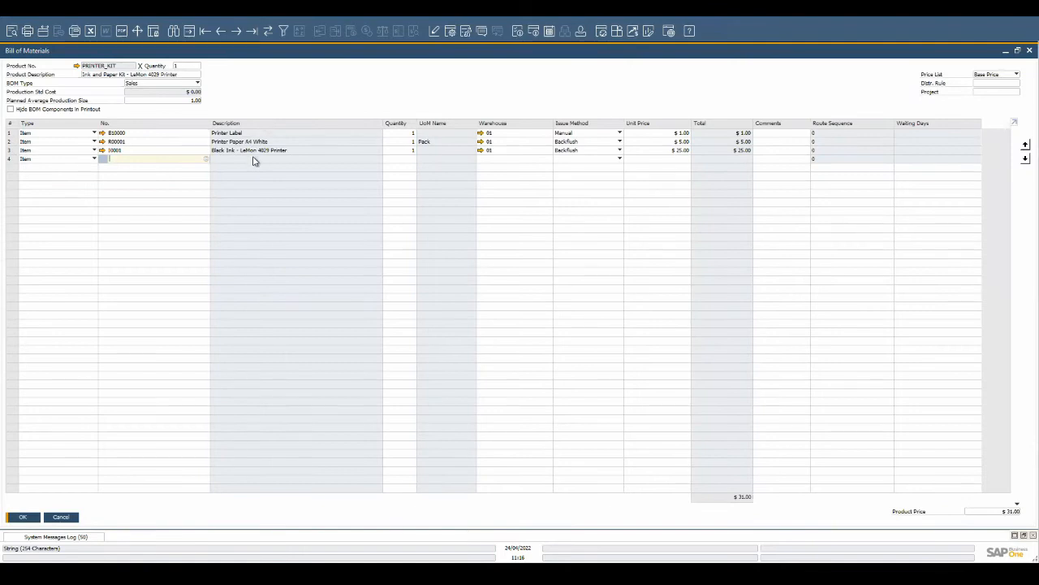
pyautogui.press('Escape')
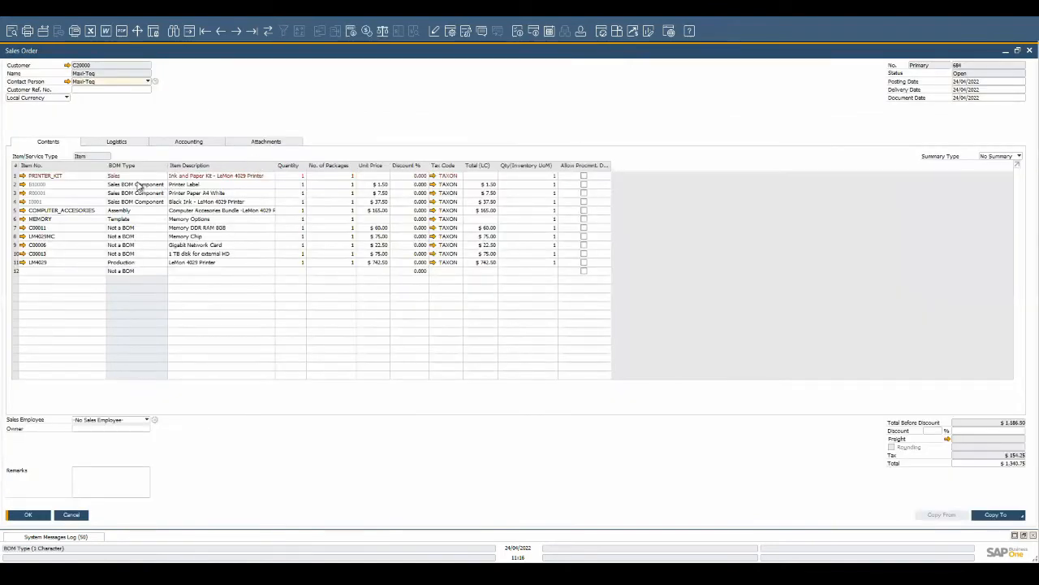
# - Set the quantity of the Printer Paper A4 White component line to 2
pyautogui.click(303, 193)
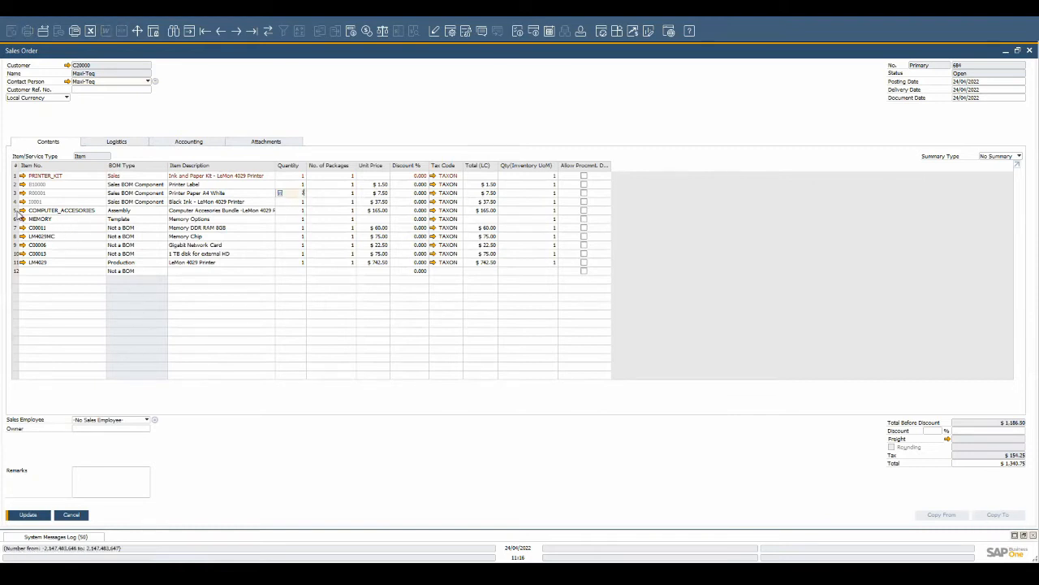
pyautogui.write('2')
# - Open and review the bill of materials of the COMPUTER_ACCESORIES assembly line, then return to the order
pyautogui.click(16, 210)
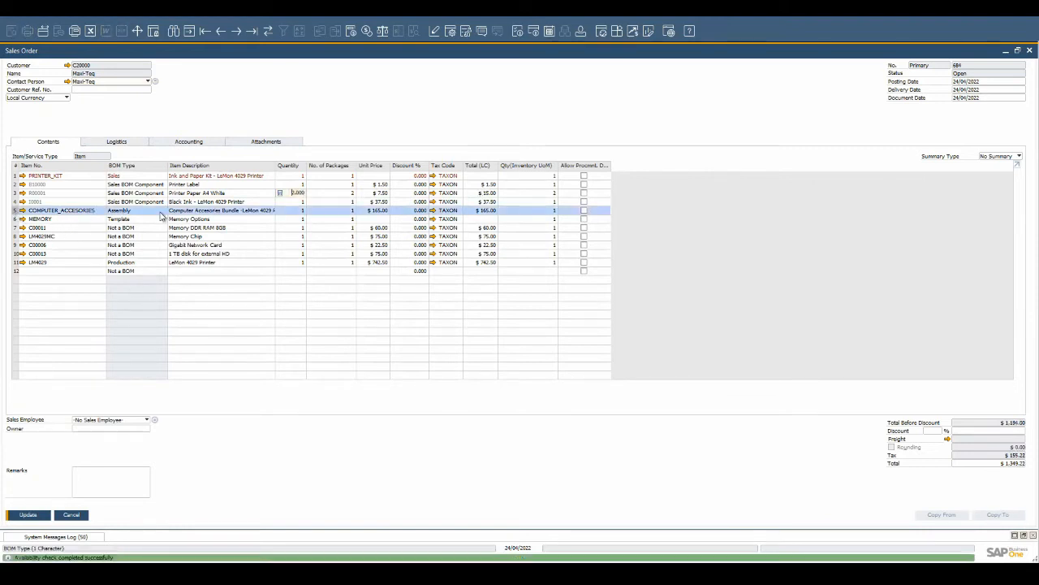
pyautogui.click(22, 211)
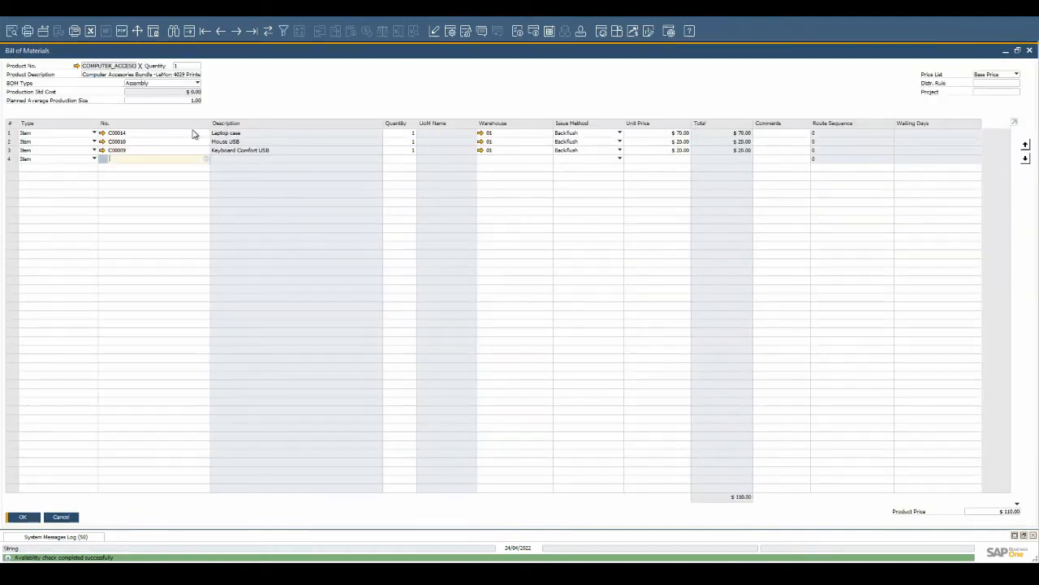
pyautogui.press('Escape')
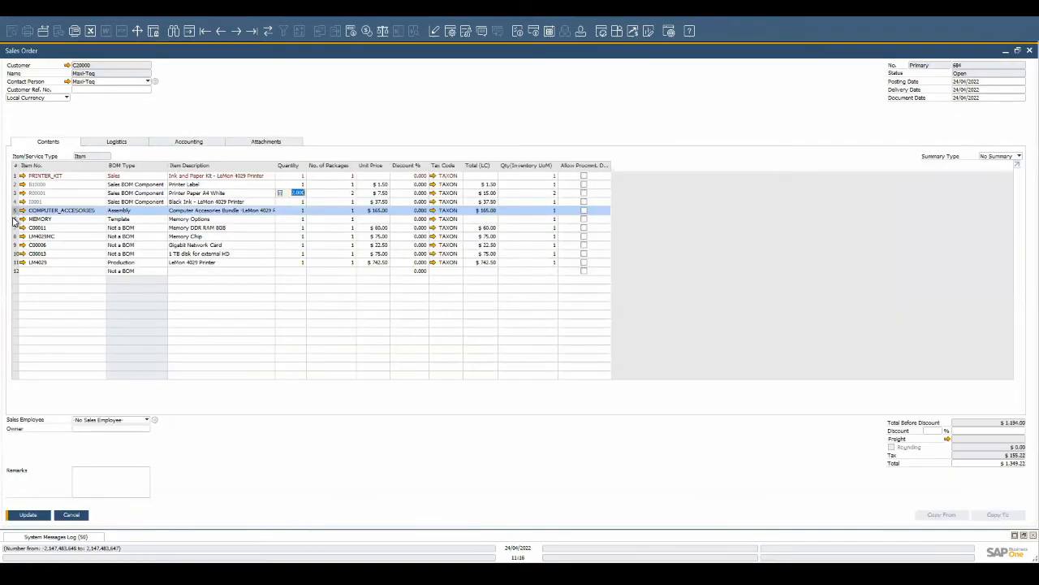
# - Delete the Gigabit Network Card row from the sales order
pyautogui.click(14, 219)
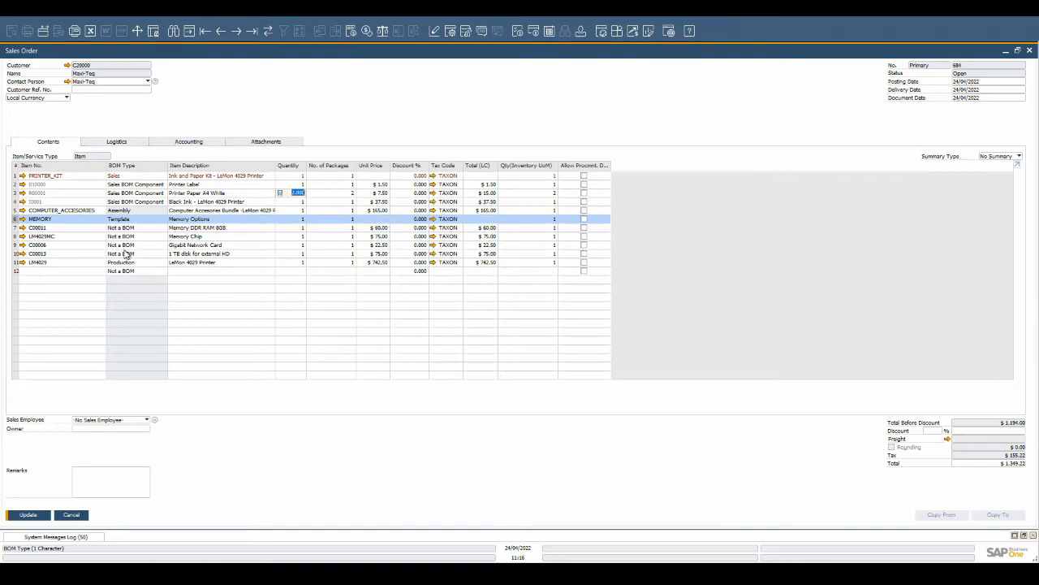
pyautogui.rightClick(16, 245)
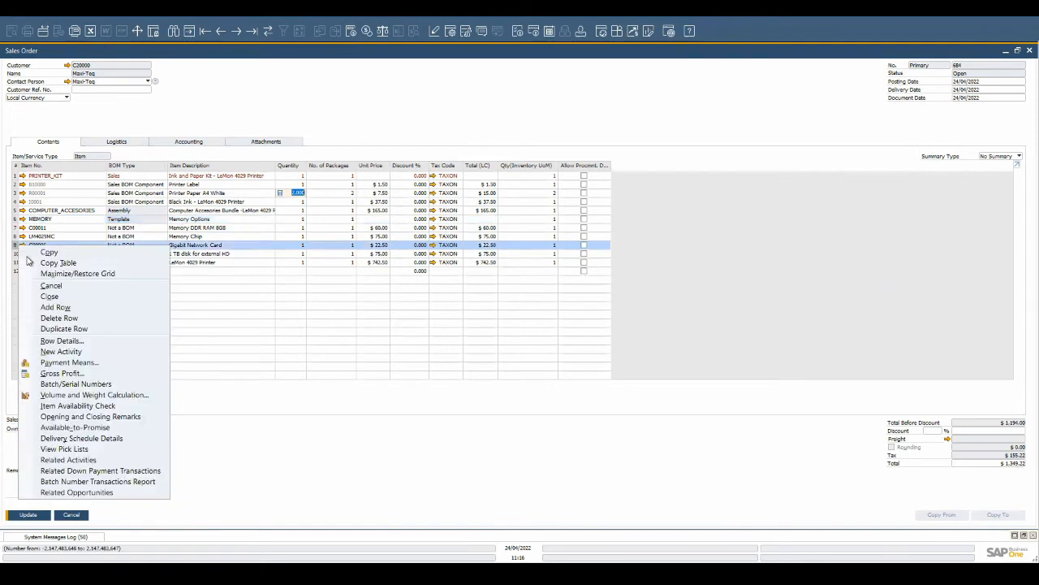
pyautogui.click(58, 317)
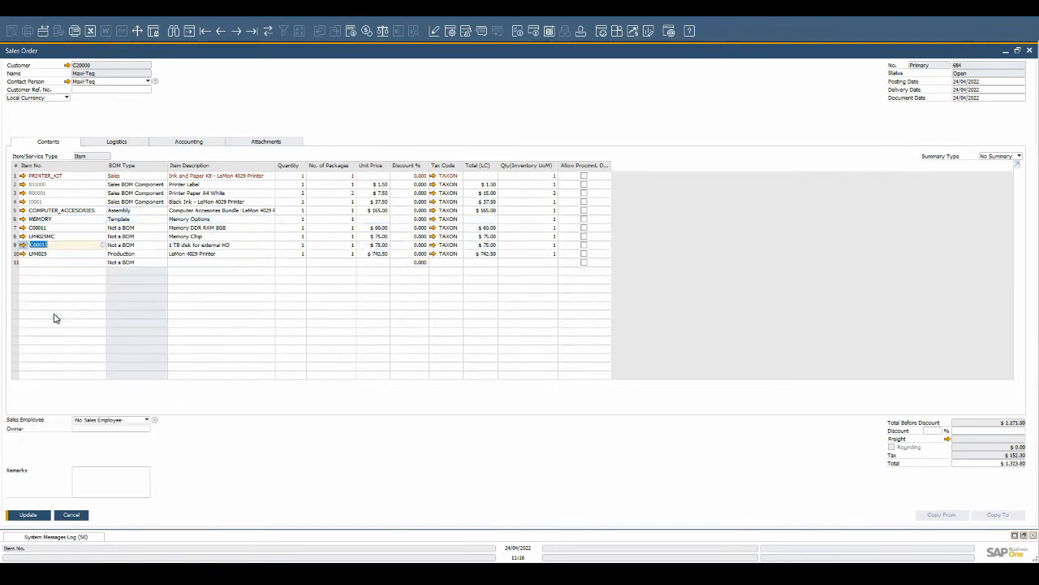
# - Open the LM4029 printer's bill of materials and drill into the printer power supply component's bill of materials
pyautogui.click(295, 245)
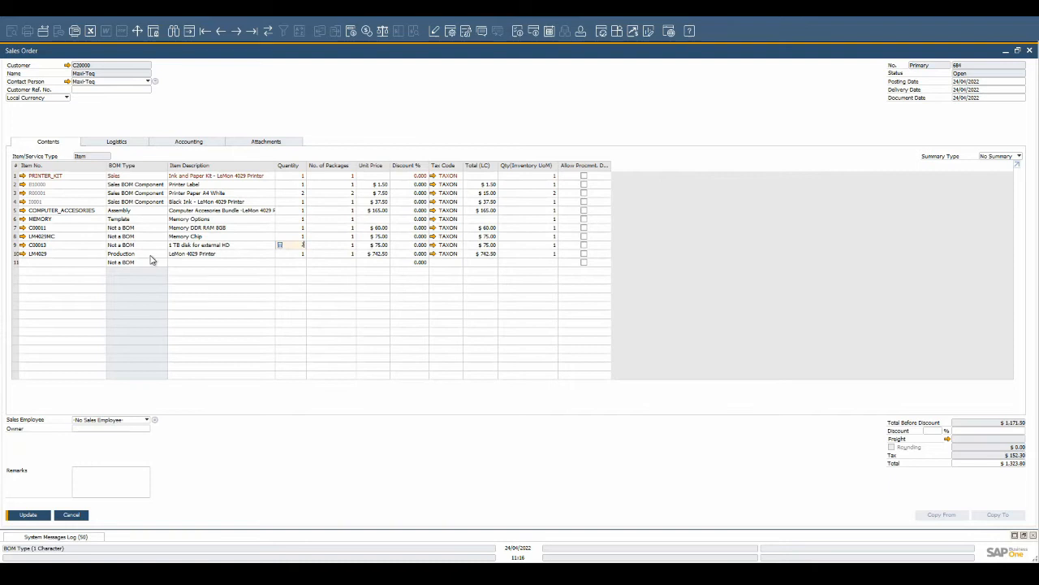
pyautogui.click(22, 255)
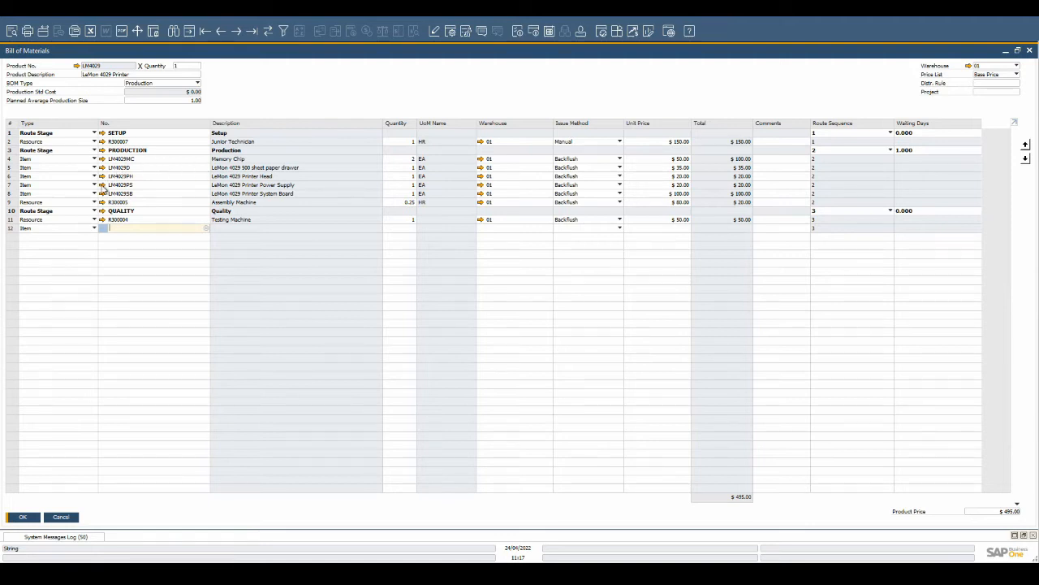
pyautogui.click(103, 185)
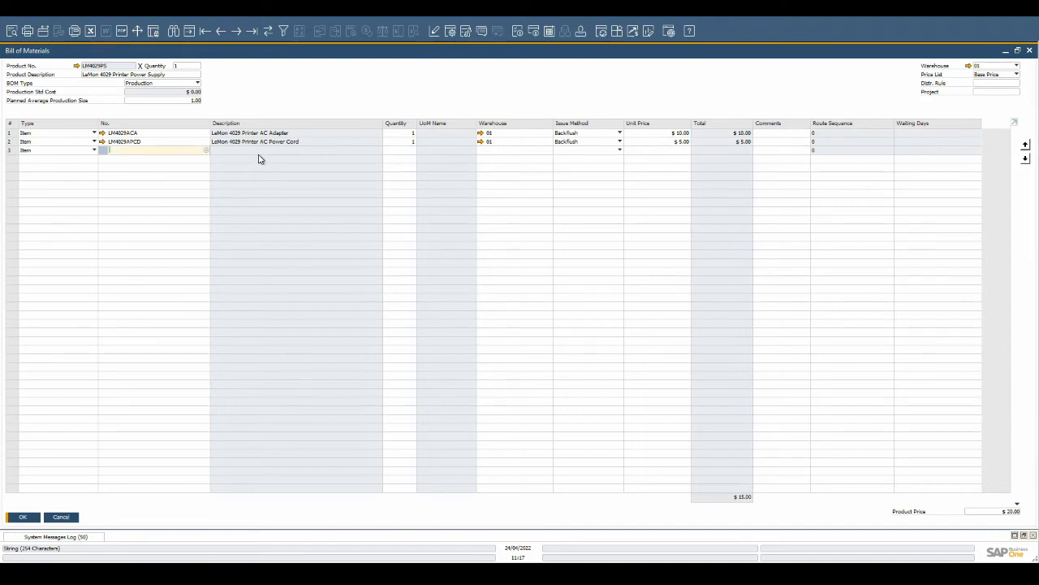
pyautogui.press('Escape')
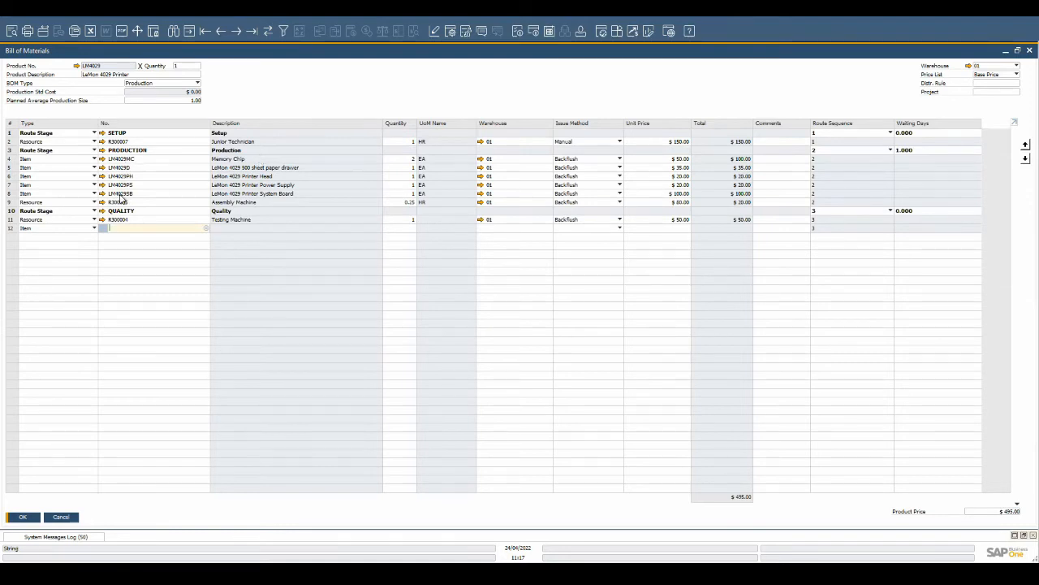
# - Open the Junior Technician resource record from the printer's bill of materials and review its capacity, planning, employee and resource type settings
pyautogui.click(103, 144)
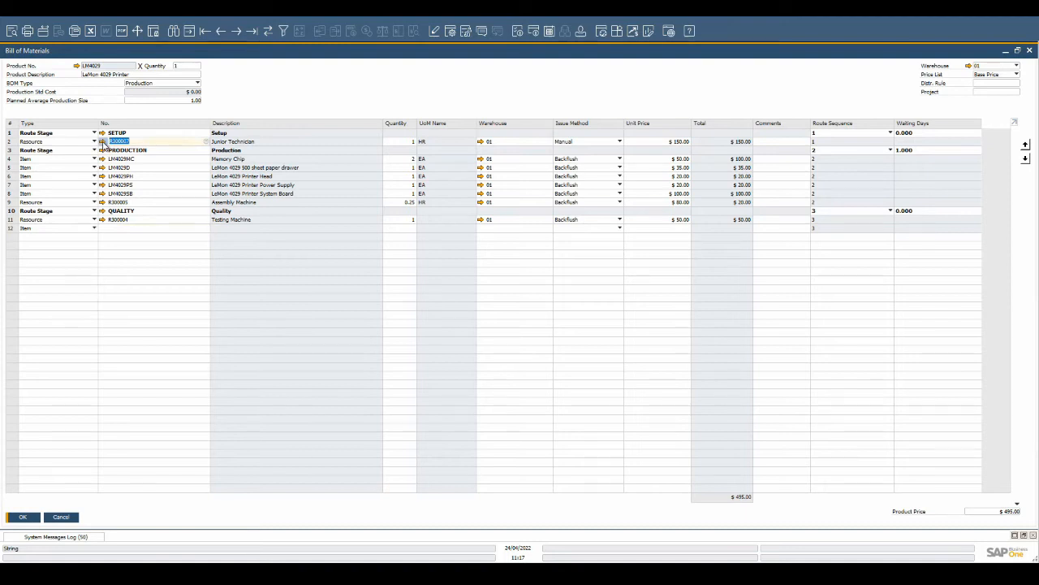
pyautogui.click(103, 142)
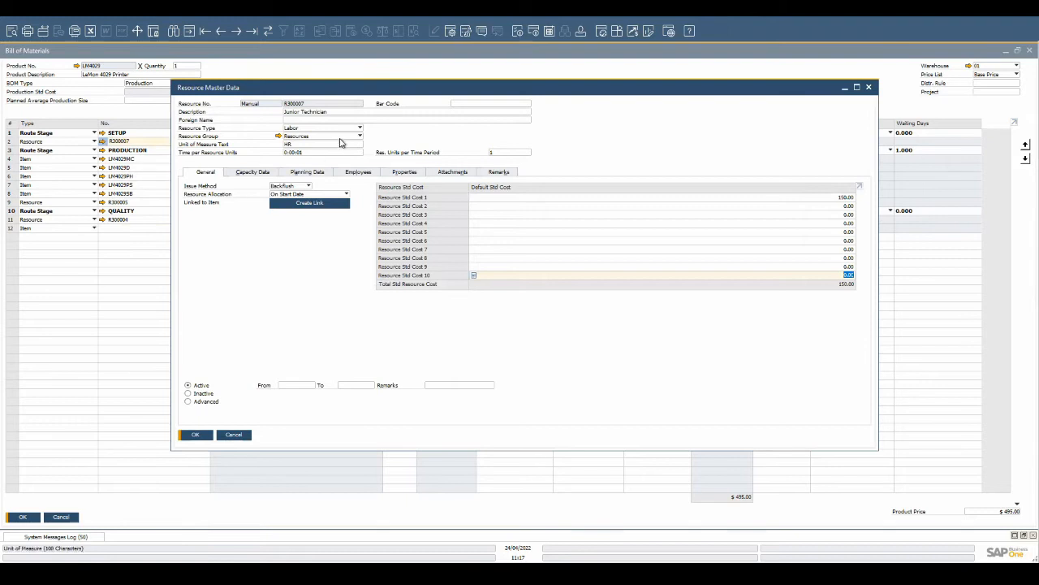
pyautogui.click(255, 172)
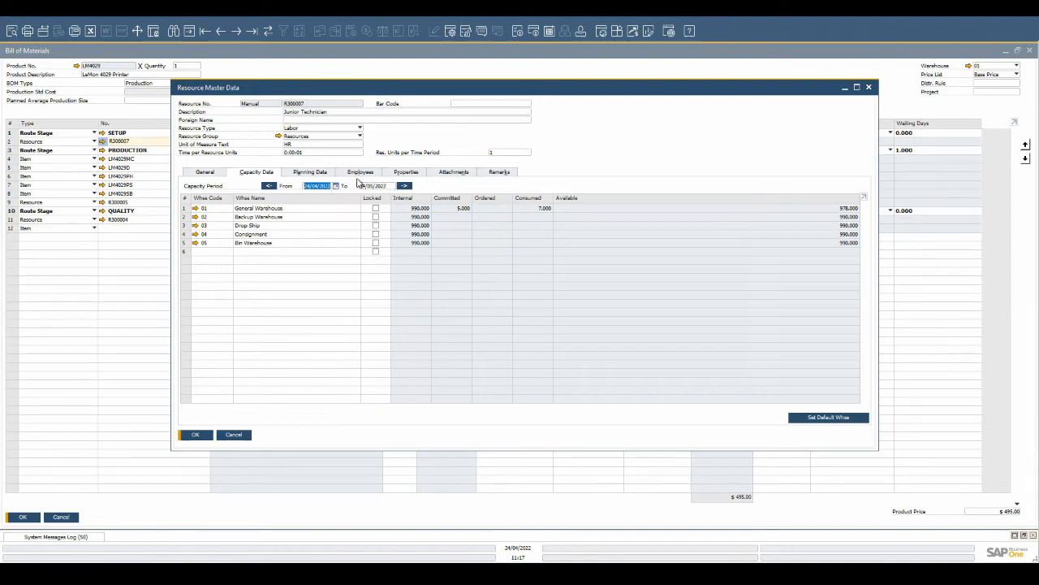
pyautogui.click(328, 175)
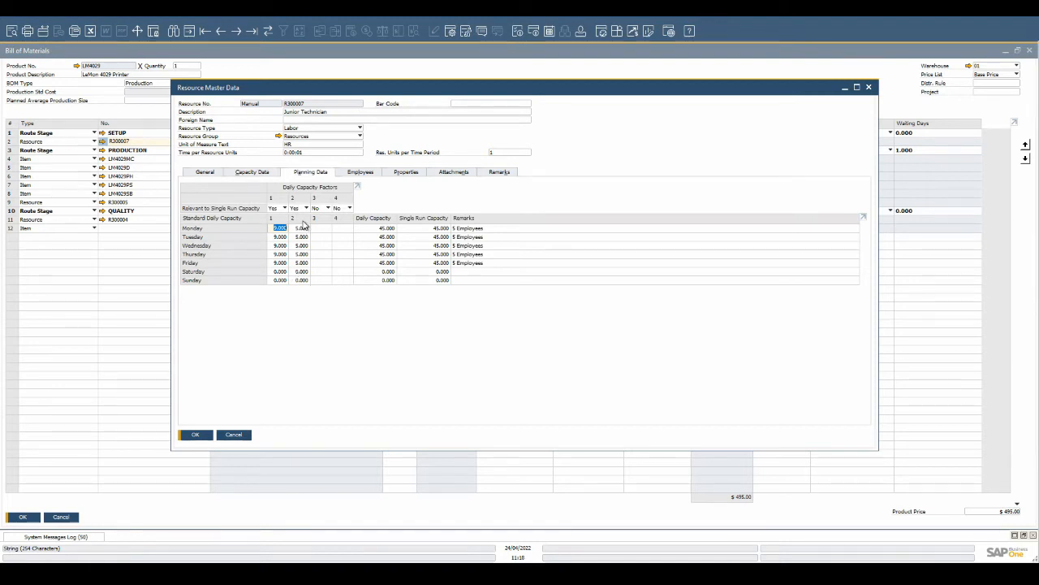
pyautogui.click(371, 178)
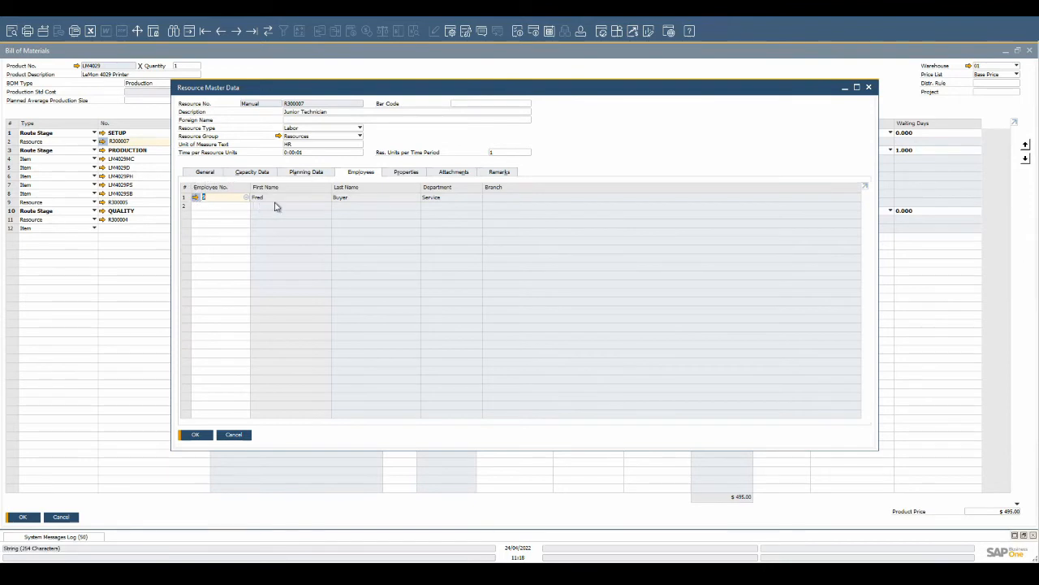
pyautogui.click(352, 130)
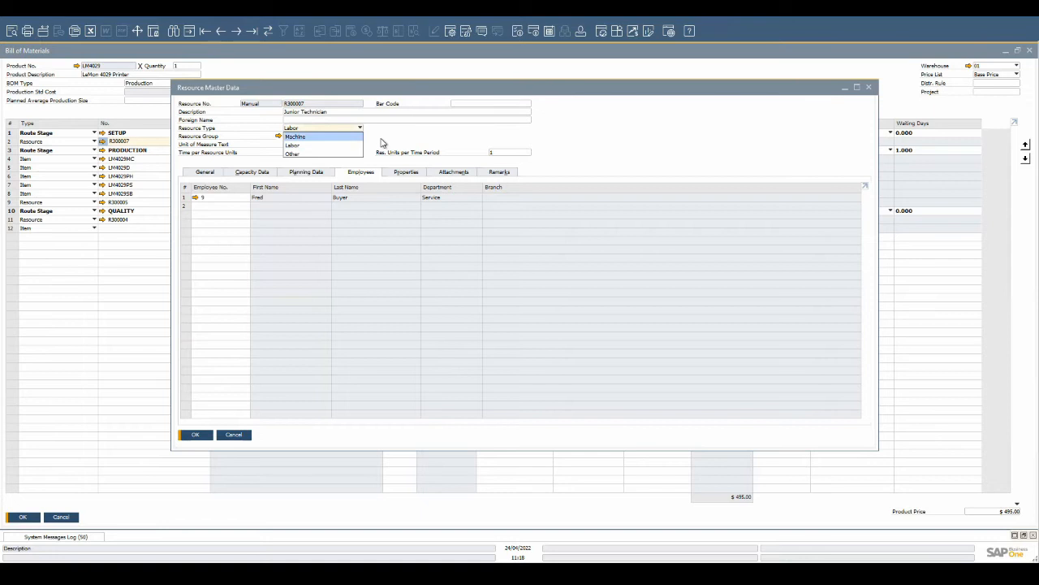
pyautogui.click(382, 141)
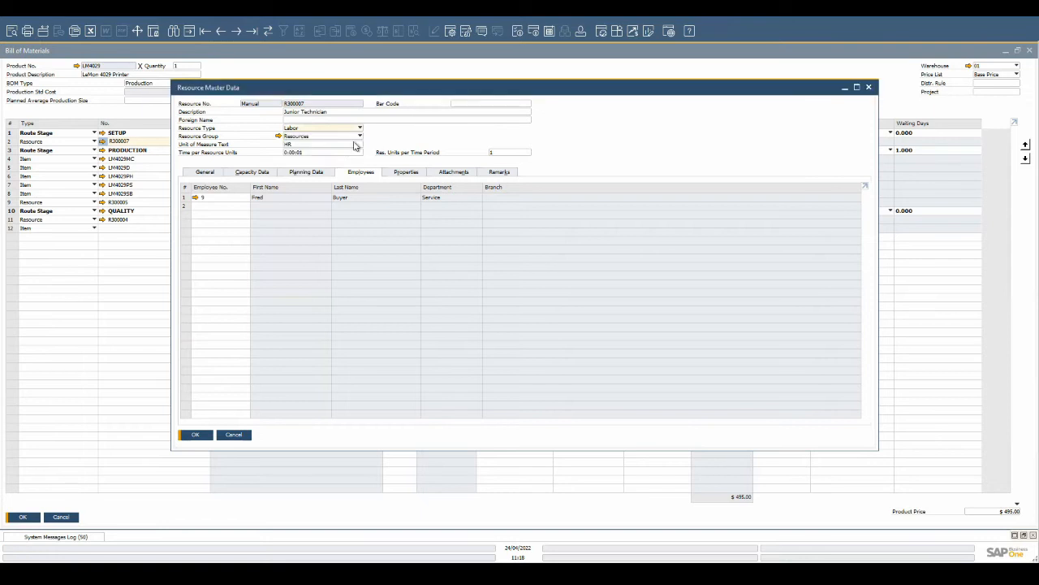
pyautogui.click(195, 435)
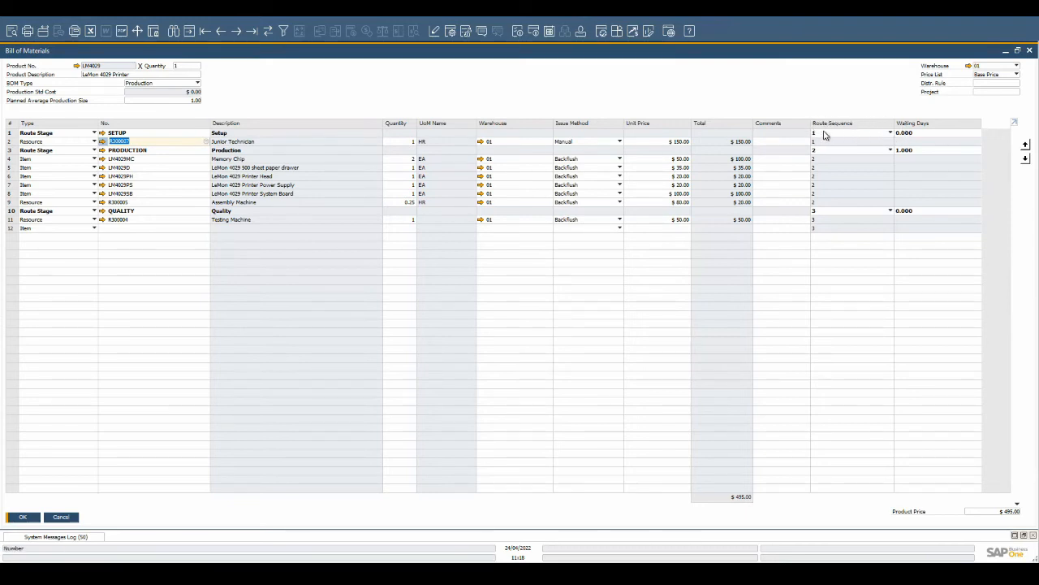
# - Check the route sequence options for the Junior Technician row and close the bill of materials
pyautogui.click(842, 135)
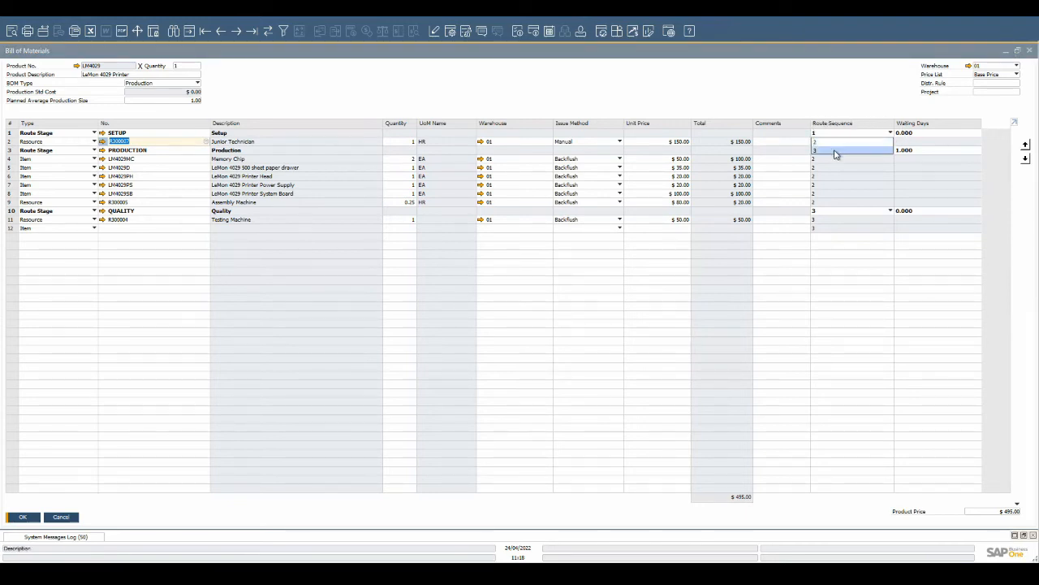
pyautogui.click(840, 108)
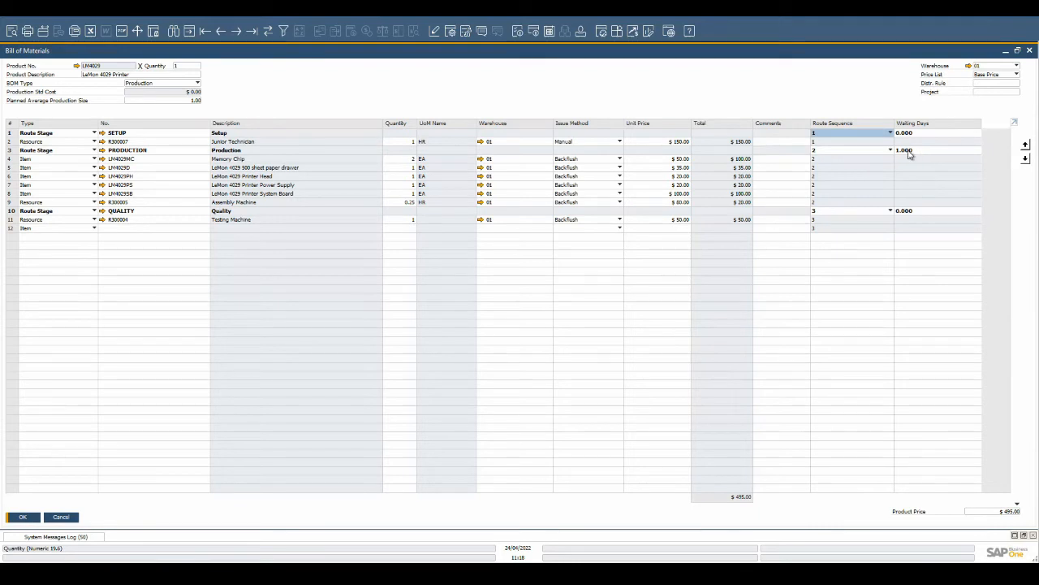
pyautogui.press('Escape')
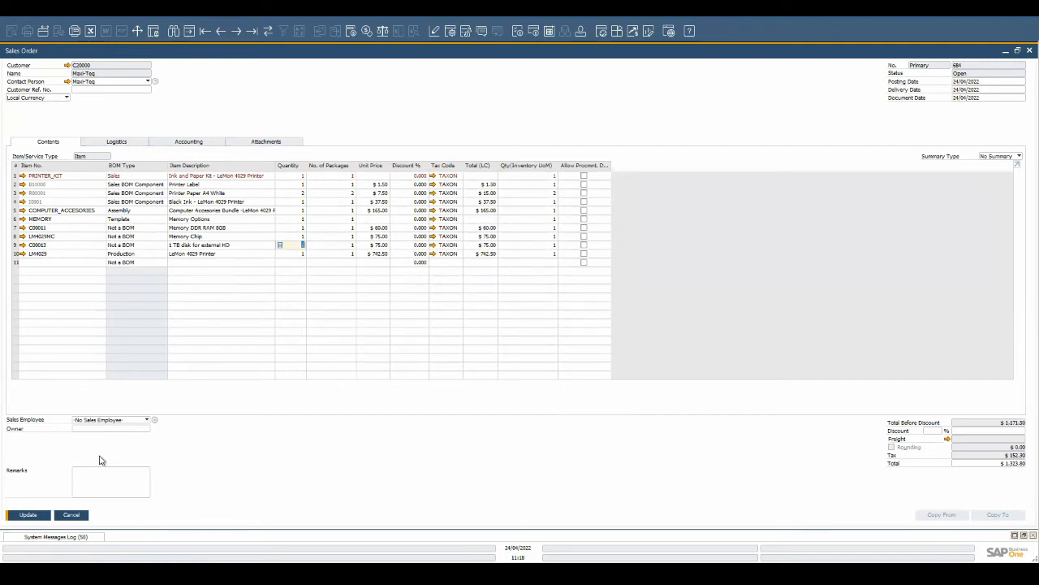
# - Set the quantity of the 1 TB disk for external HD row to 2
pyautogui.write('2')
pyautogui.press('Return')
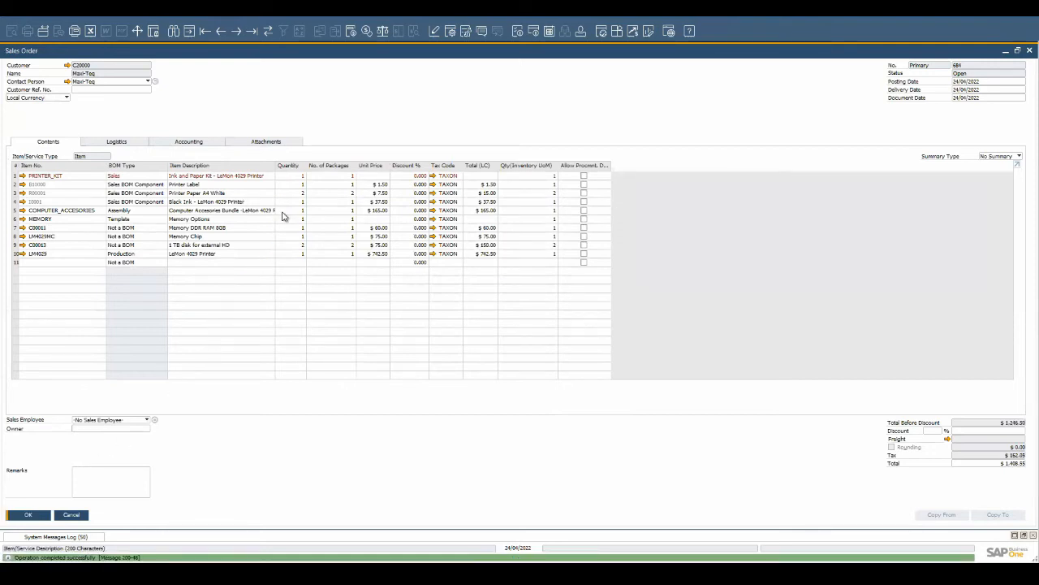
pyautogui.press('Return')
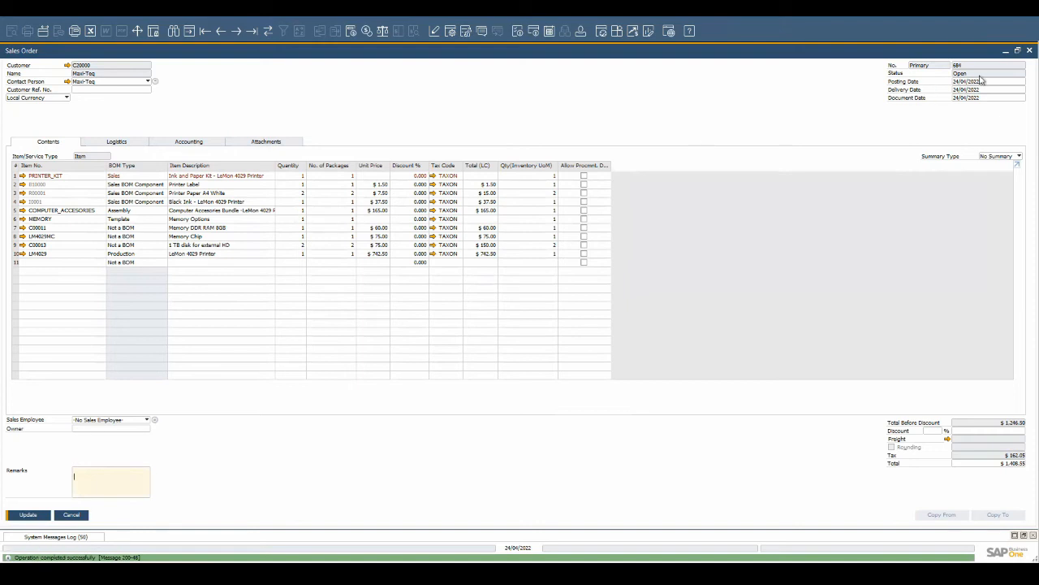
# - Close the sales order without saving the changes
pyautogui.click(1029, 50)
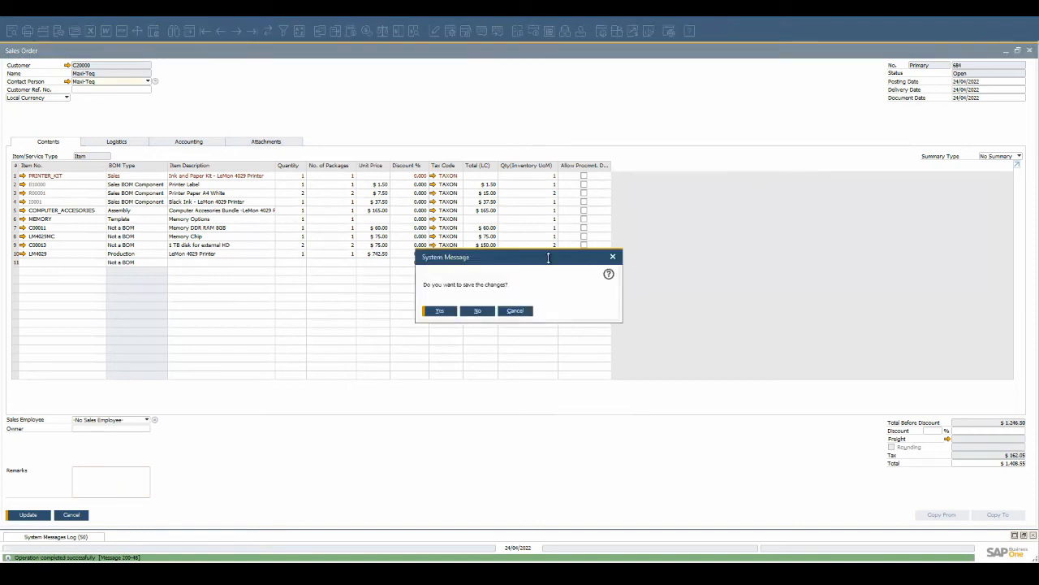
pyautogui.click(479, 311)
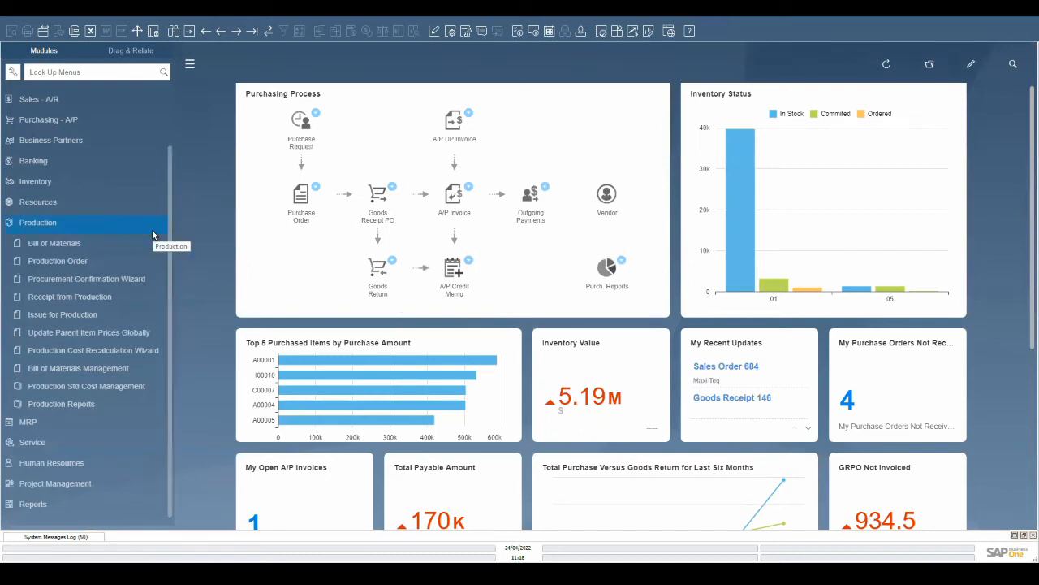
# - Start a new production order and select the LM4029 printer as its product
pyautogui.click(136, 262)
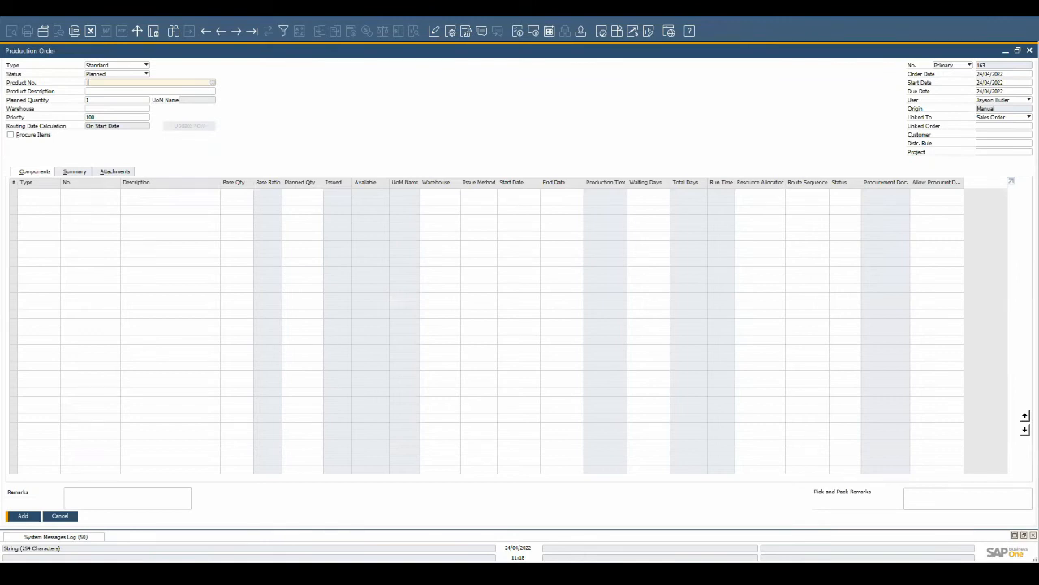
pyautogui.write('lm')
pyautogui.press('Tab')
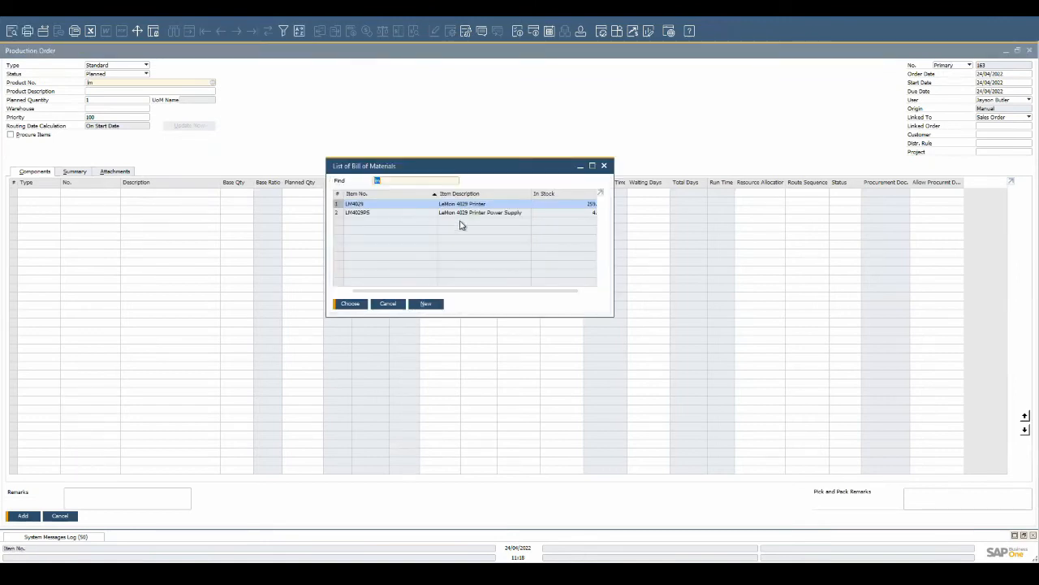
pyautogui.click(348, 305)
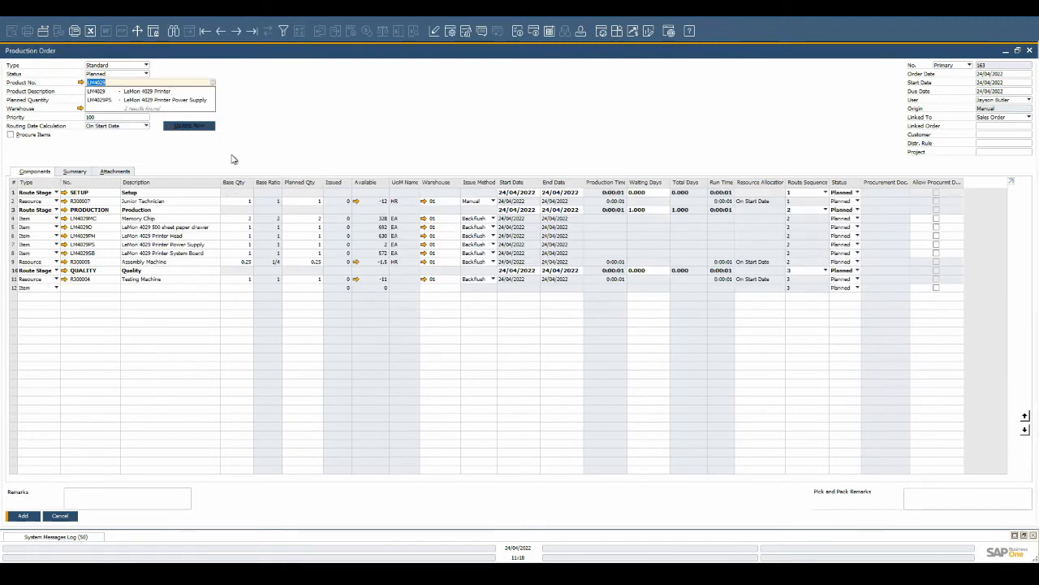
pyautogui.click(232, 156)
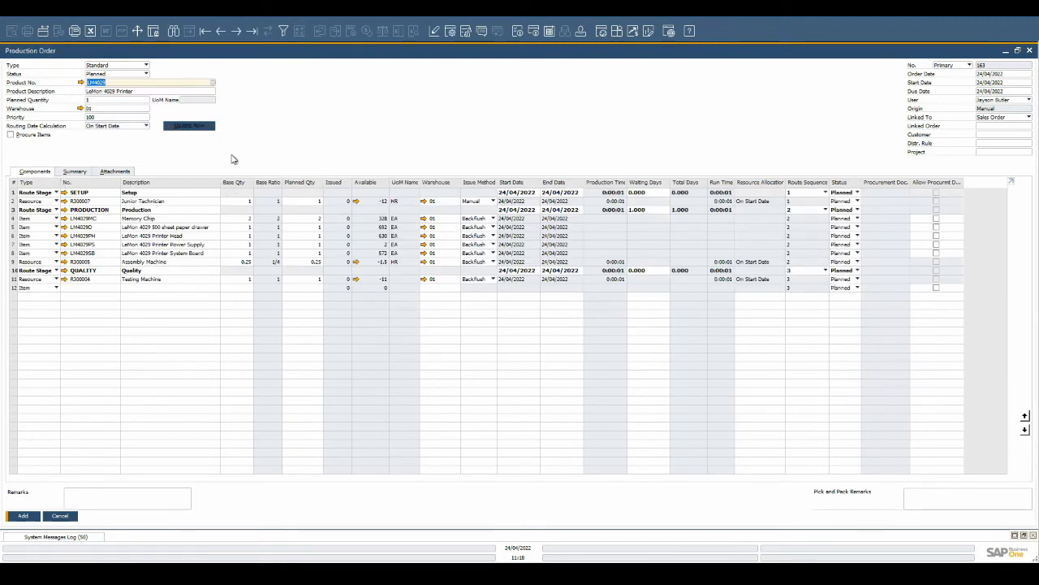
# - Set the planned quantity to 2 and the due date to 30/04/2022, then add the production order
pyautogui.rightClick(13, 230)
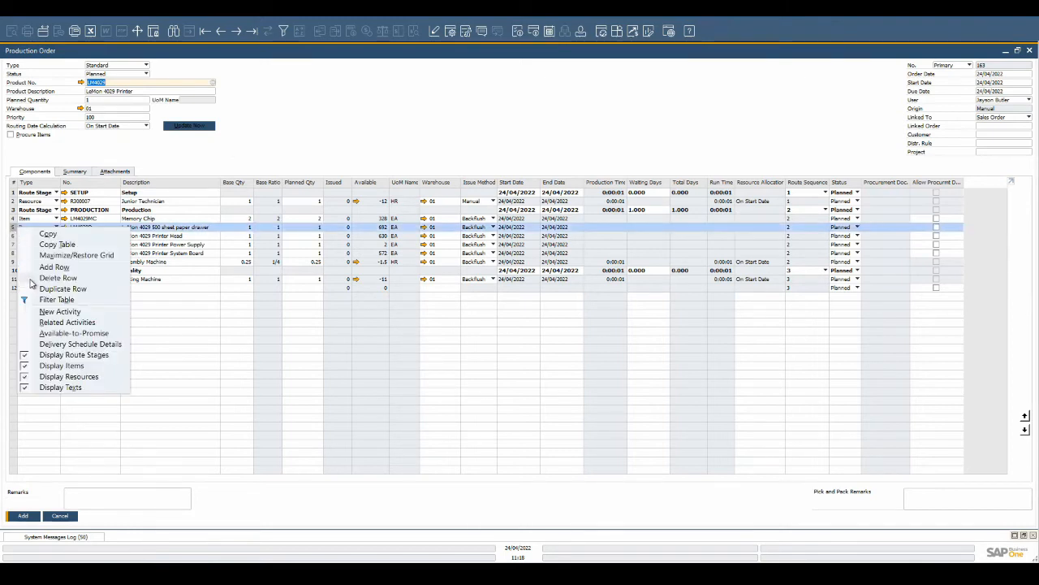
pyautogui.click(123, 99)
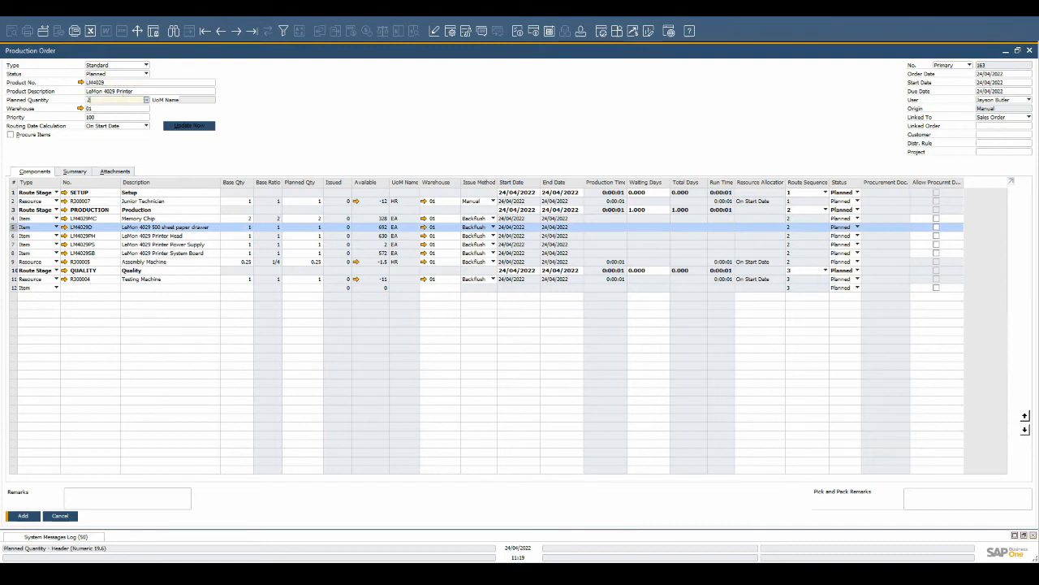
pyautogui.press('Tab')
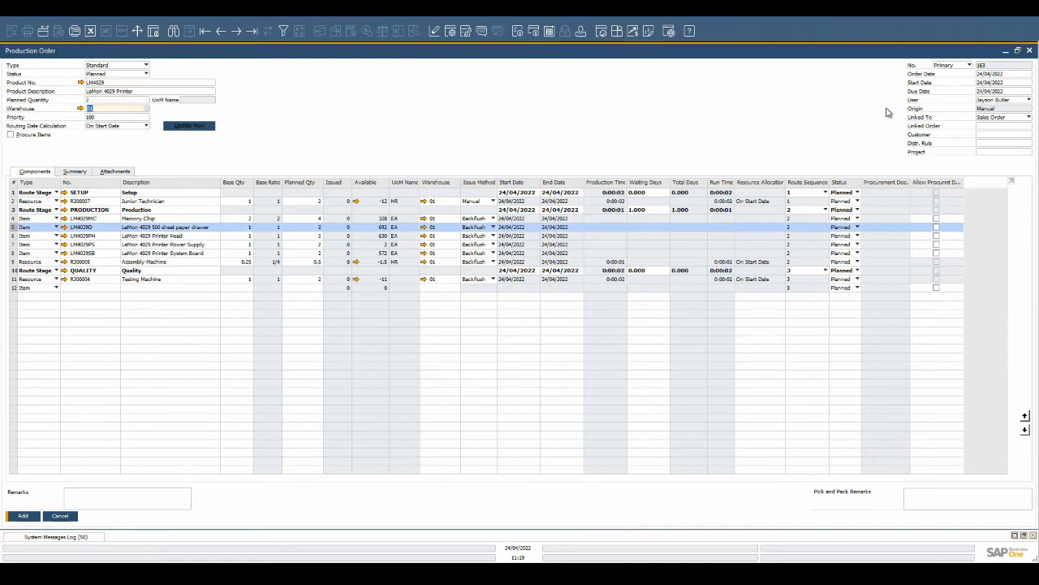
pyautogui.click(1028, 91)
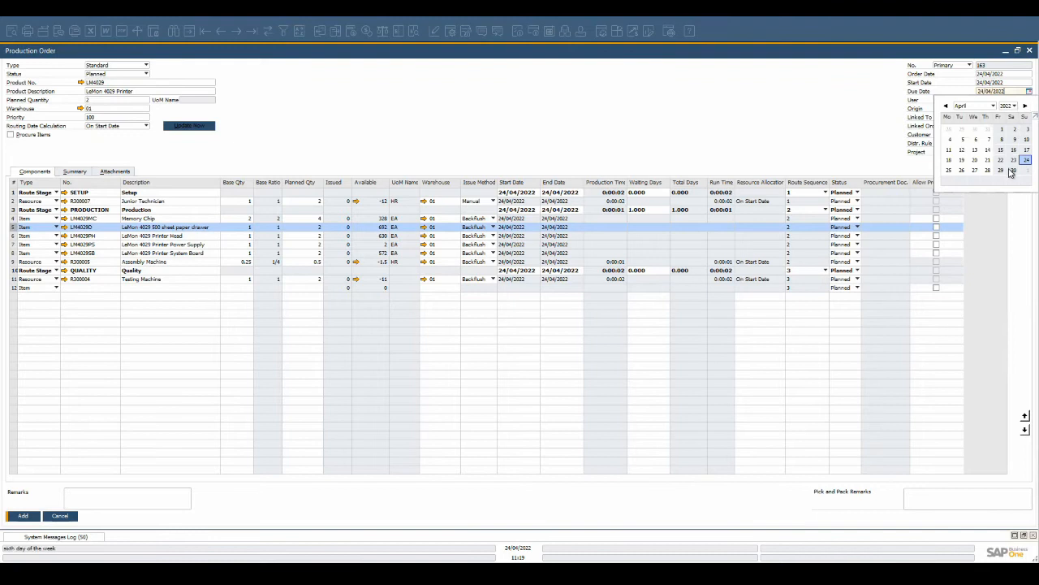
pyautogui.click(1014, 170)
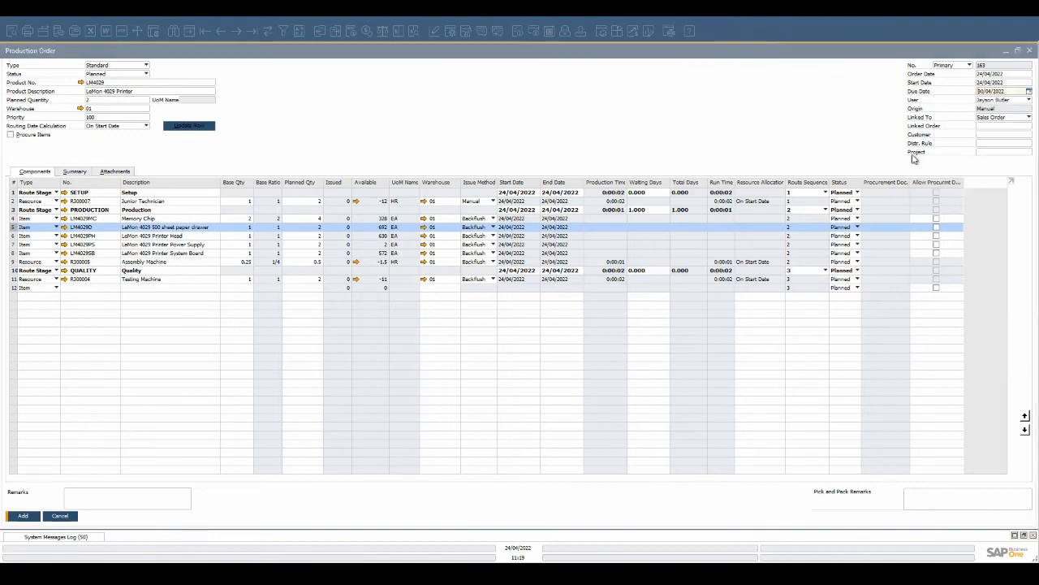
pyautogui.click(23, 516)
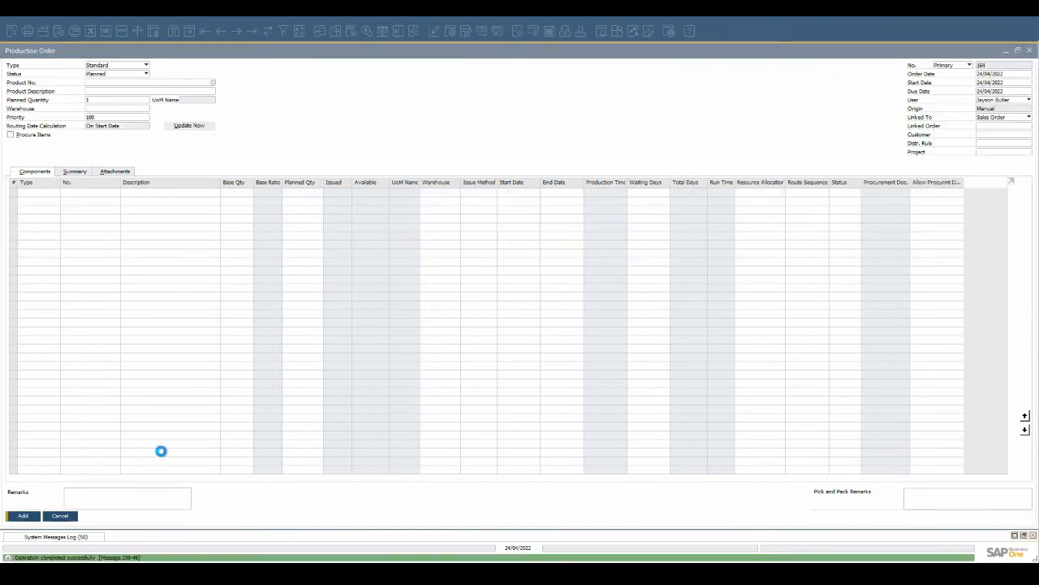
# - Reopen production order 163 and view the printer power supply component's bill of materials
pyautogui.click(219, 32)
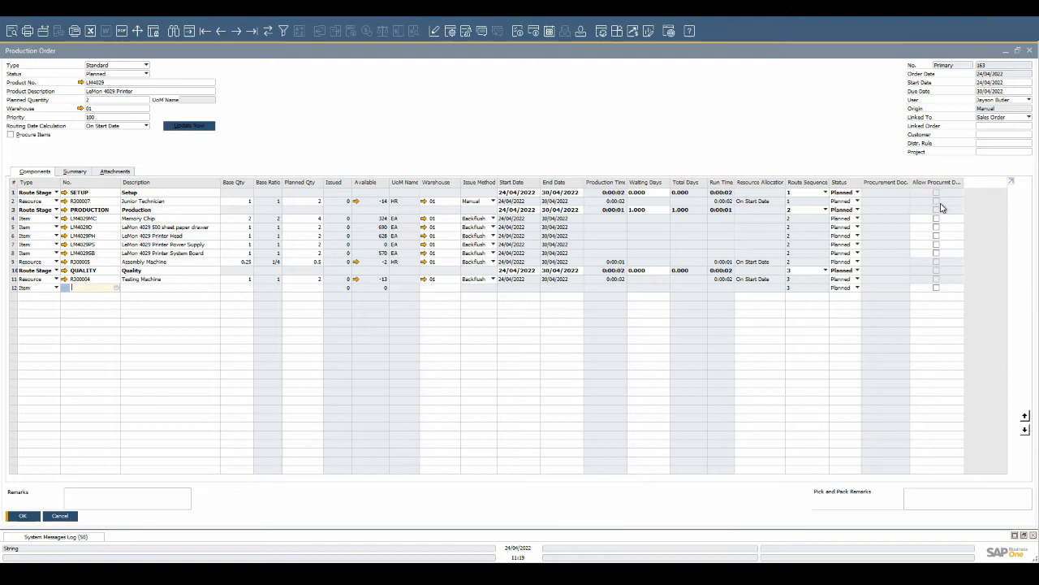
pyautogui.click(62, 245)
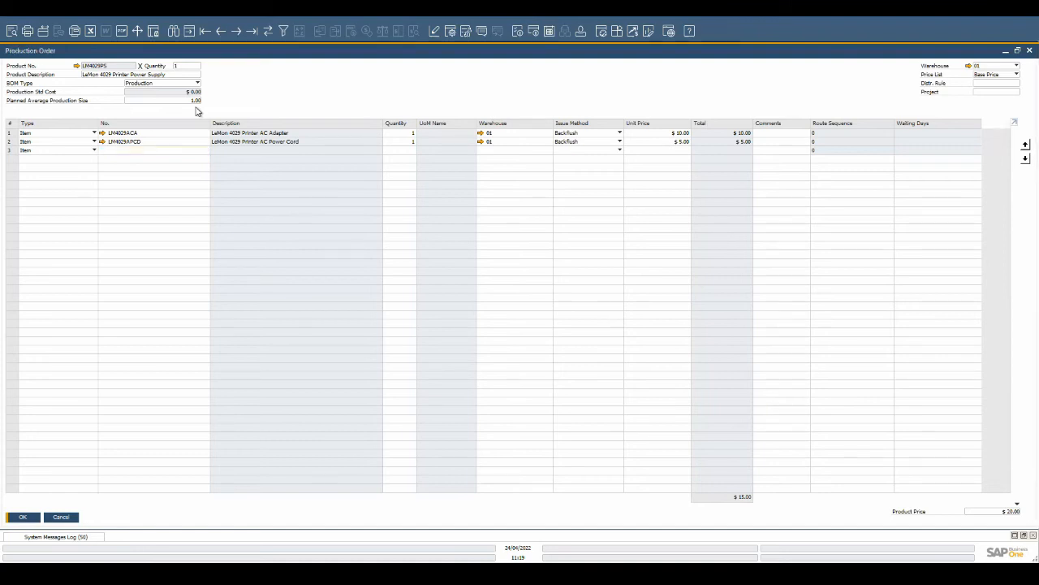
pyautogui.press('Escape')
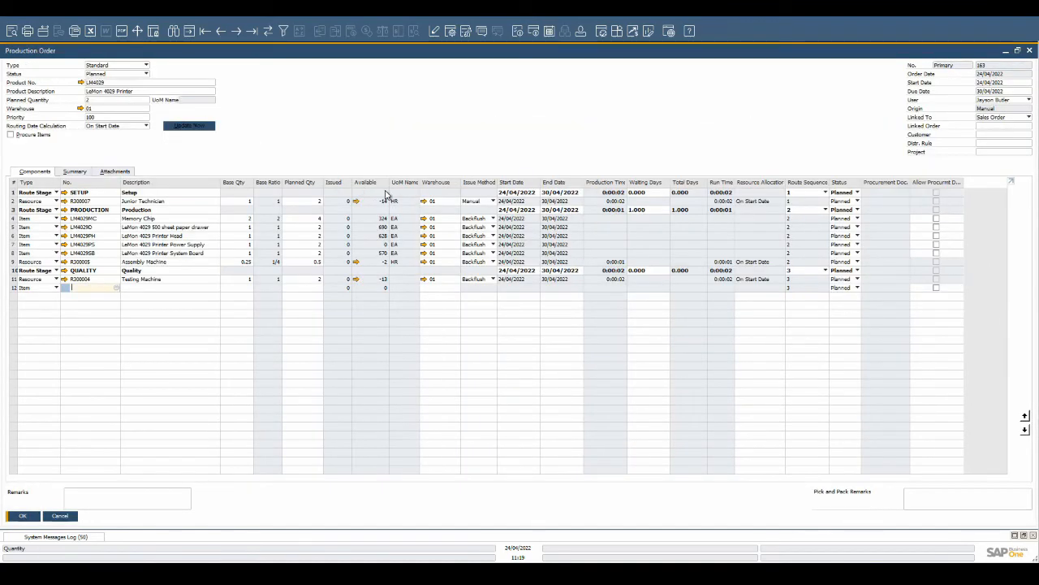
# - Set the routing date calculation to End Date Backwards and update the schedule
pyautogui.click(139, 128)
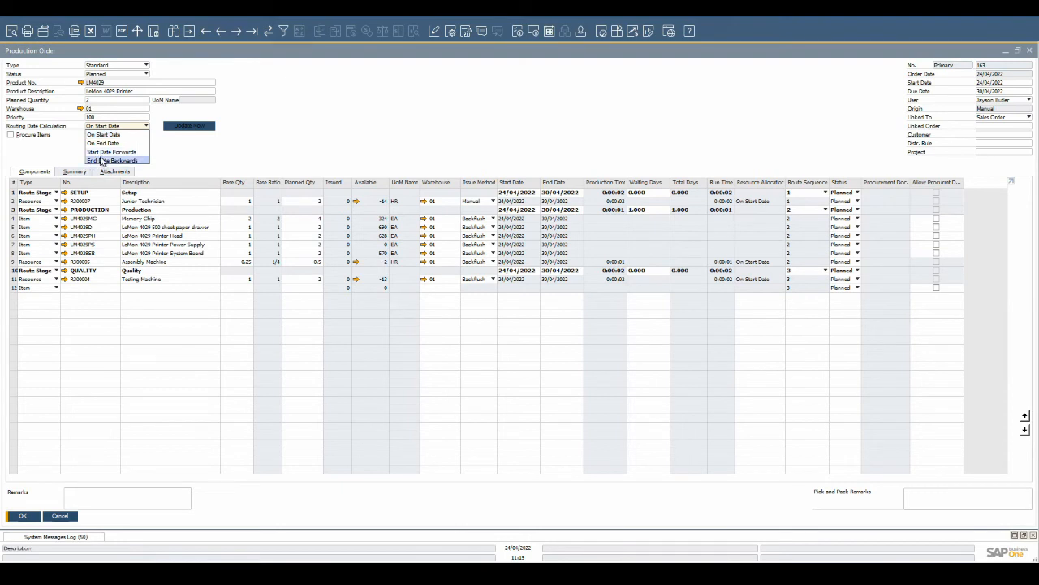
pyautogui.click(102, 161)
pyautogui.click(209, 127)
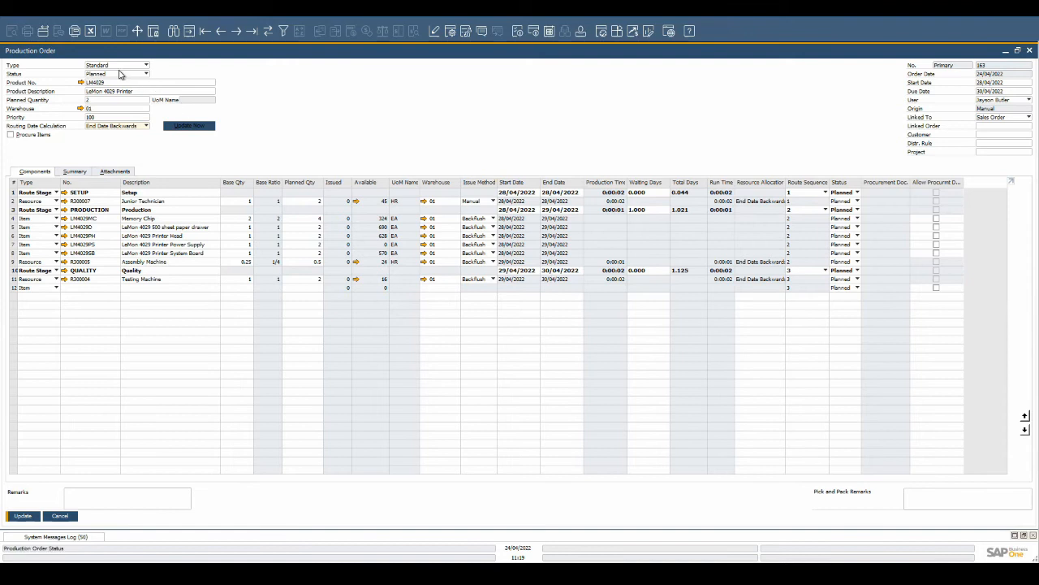
# - Change the production order status to Released and preview its job traveler report
pyautogui.click(149, 75)
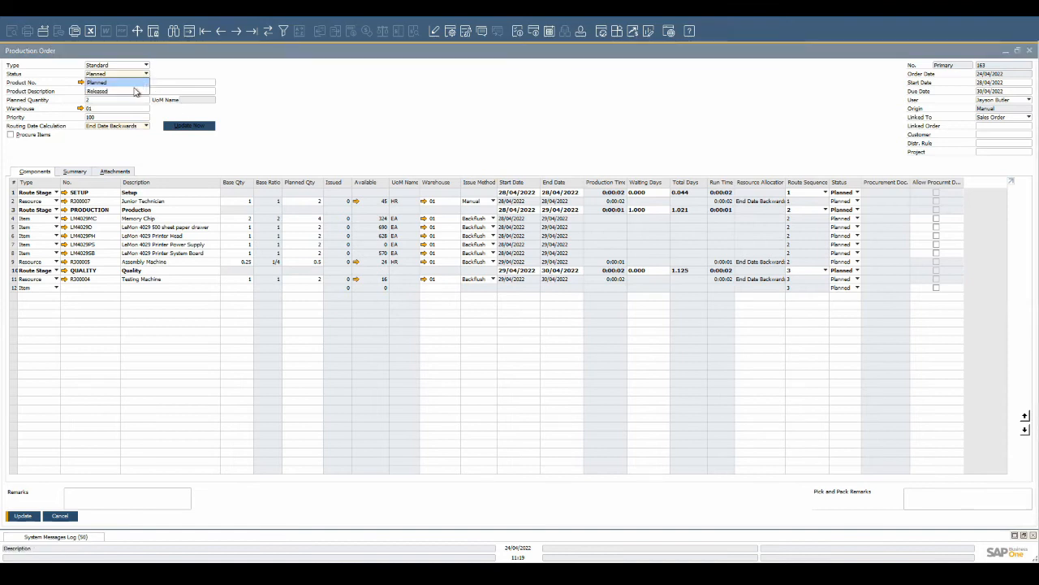
pyautogui.click(135, 89)
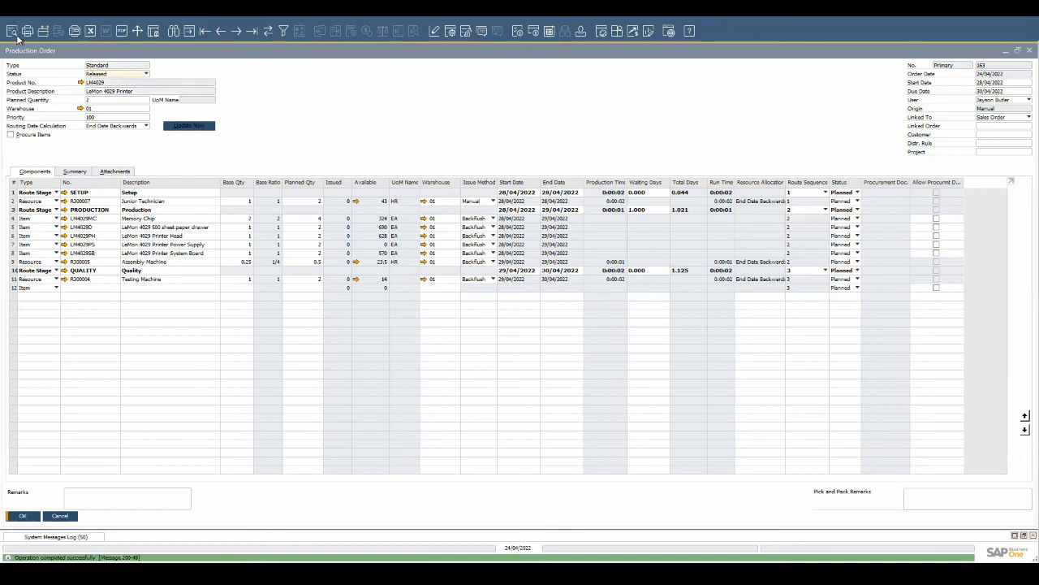
pyautogui.click(13, 31)
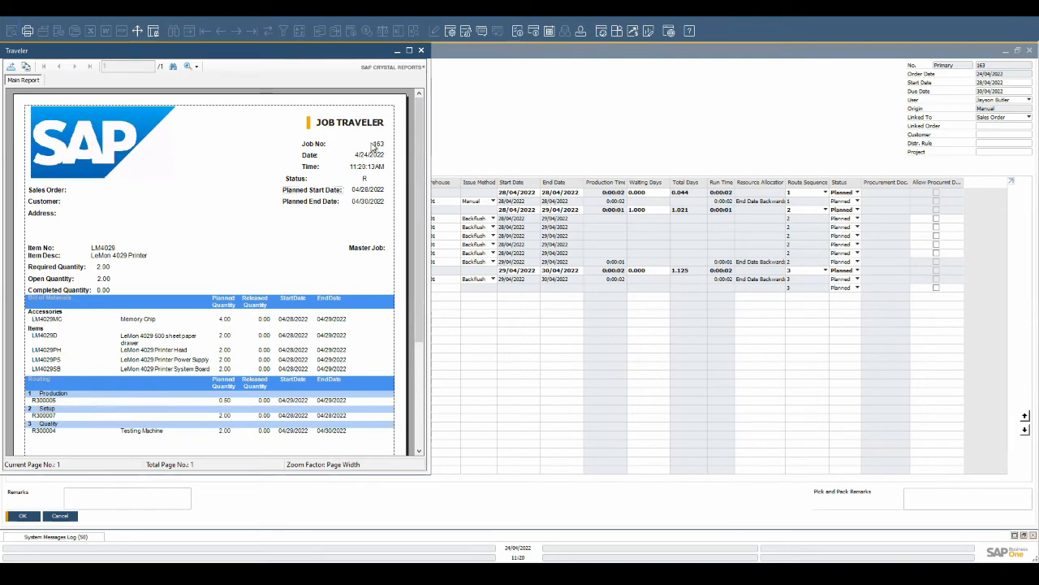
pyautogui.click(420, 51)
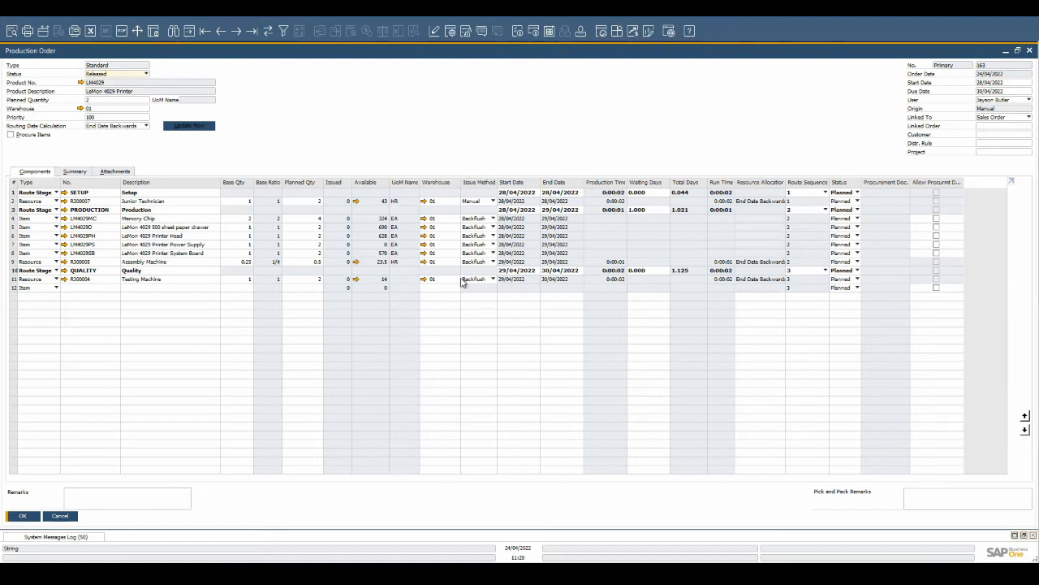
# - Set the Junior Technician row's issue method to Manual and issue components for route sequence 1 - SETUP
pyautogui.click(493, 216)
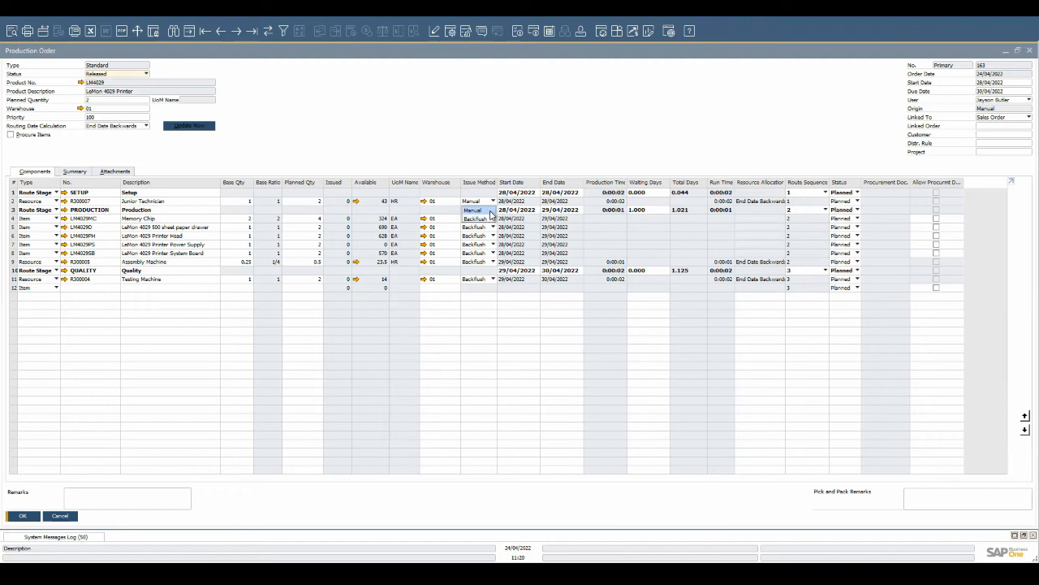
pyautogui.click(490, 210)
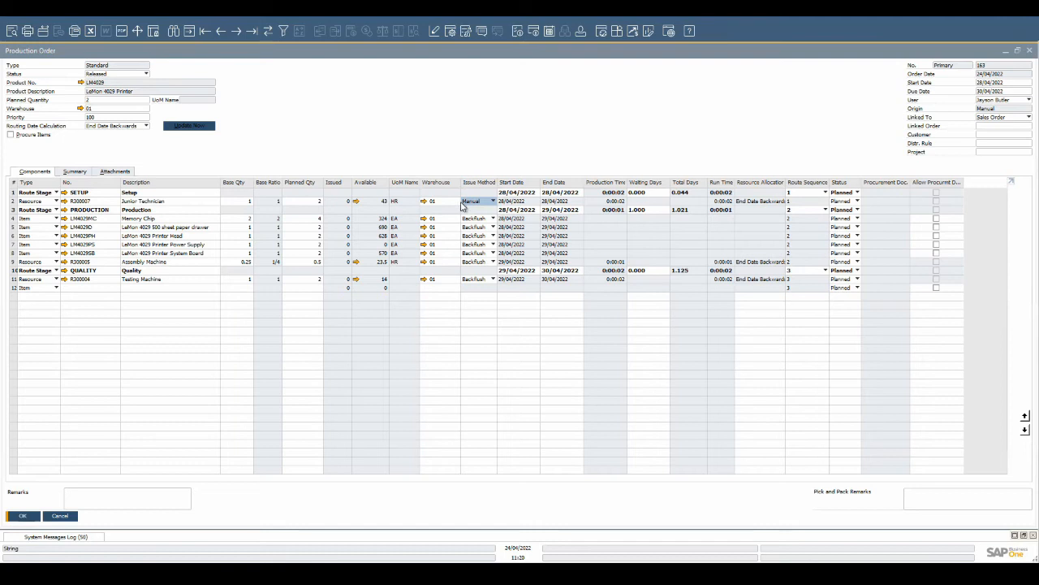
pyautogui.rightClick(424, 132)
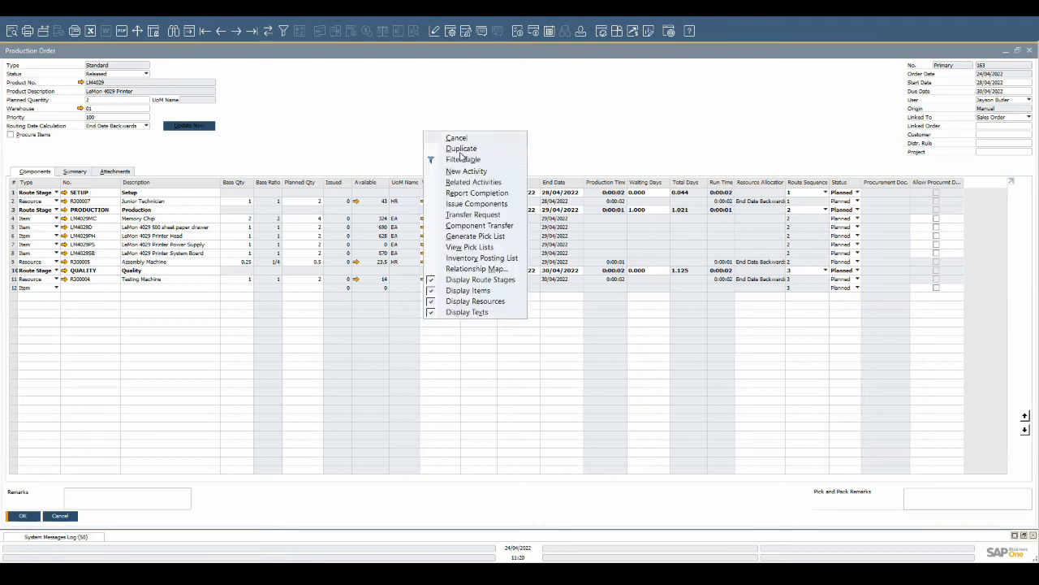
pyautogui.click(512, 203)
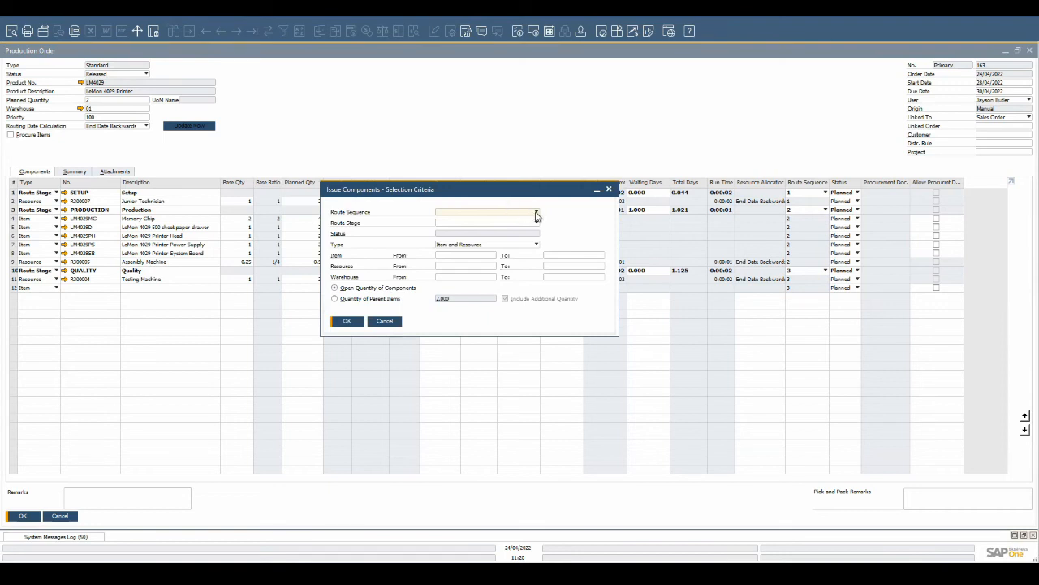
pyautogui.click(536, 213)
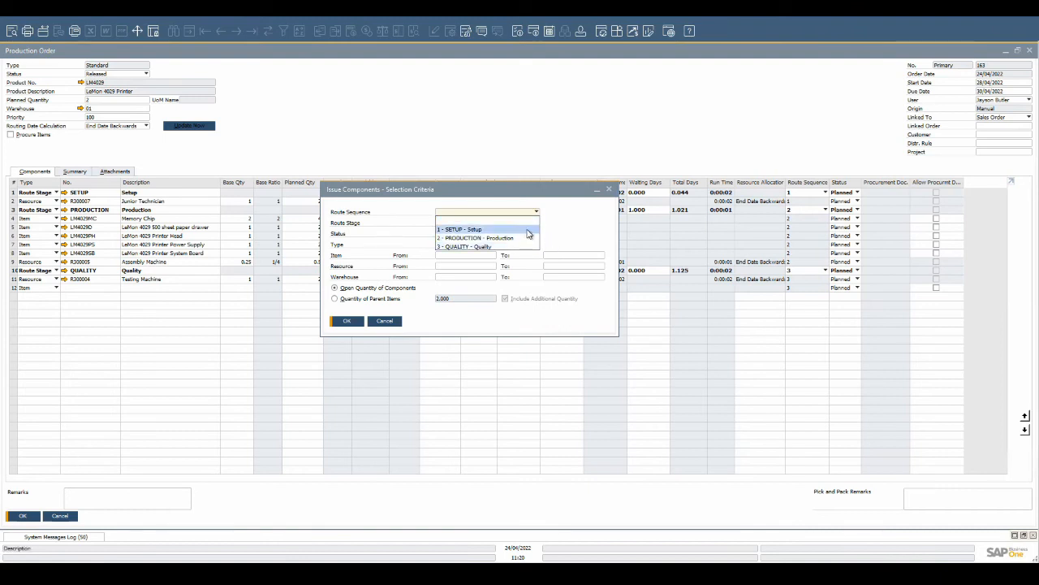
pyautogui.click(527, 231)
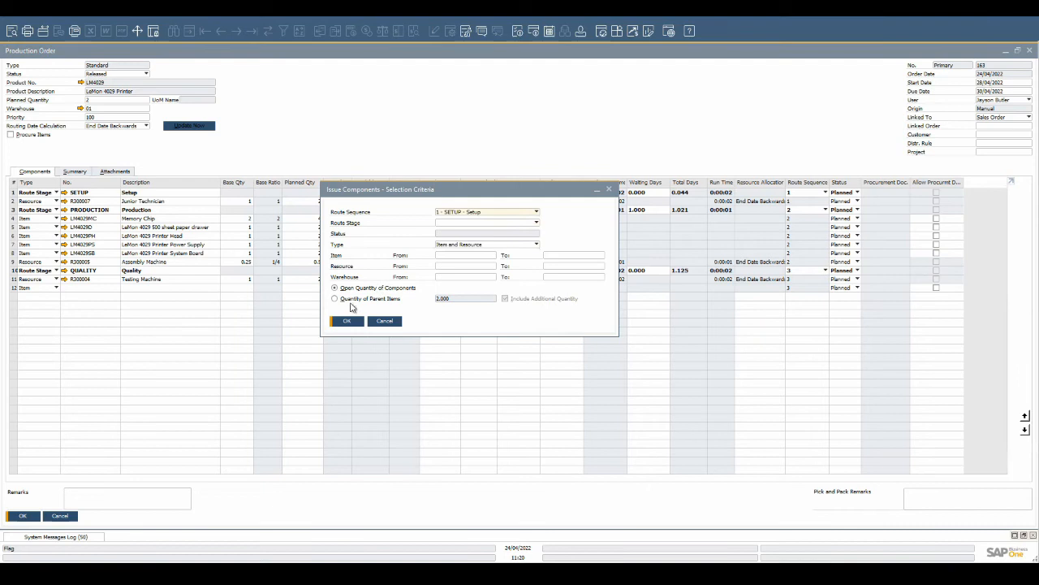
pyautogui.click(347, 321)
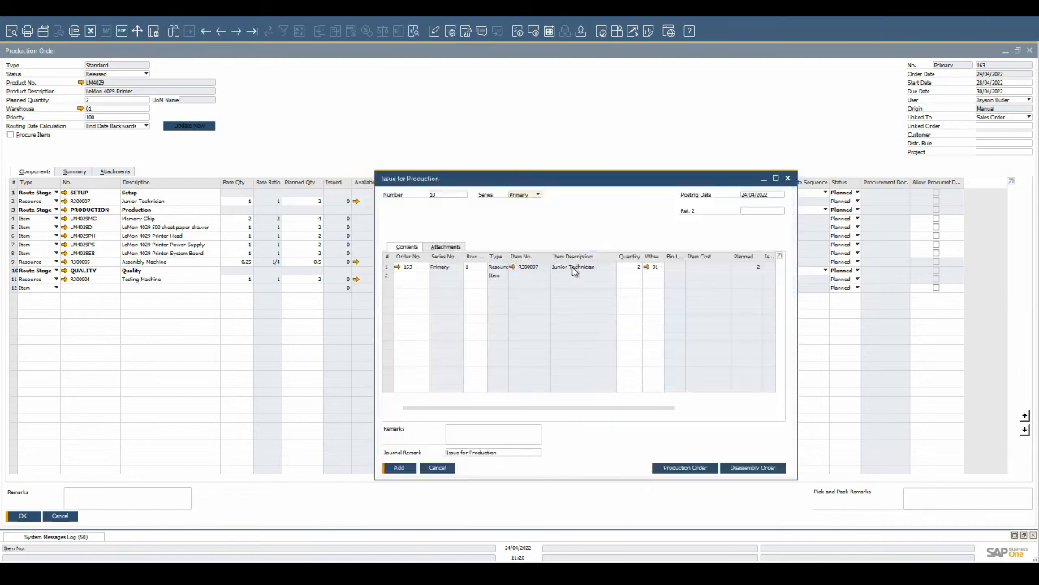
# - Set the Junior Technician issue quantity to 2.5 and add the issue for production
pyautogui.click(637, 271)
pyautogui.click(400, 470)
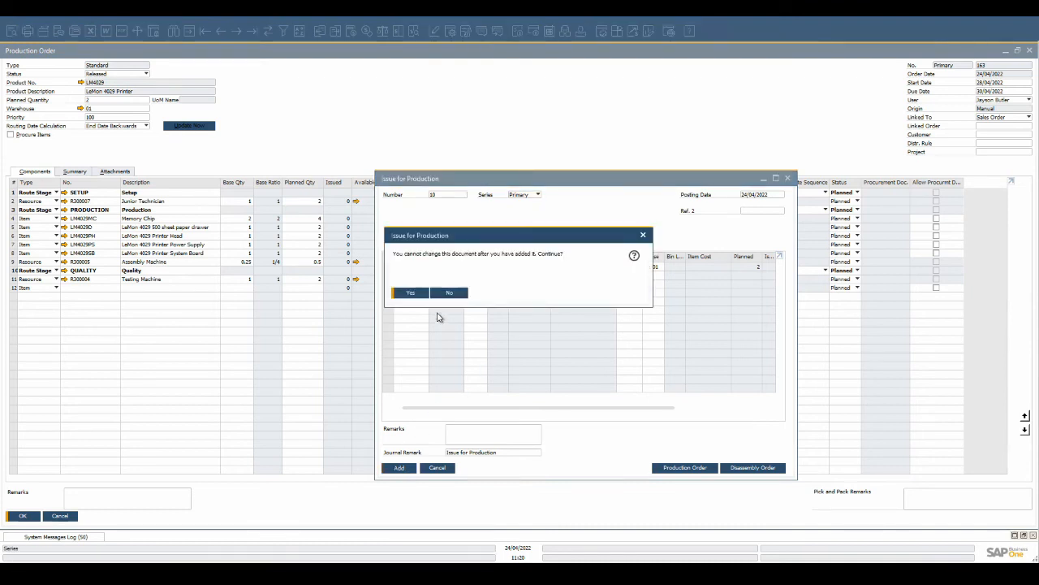
pyautogui.click(422, 292)
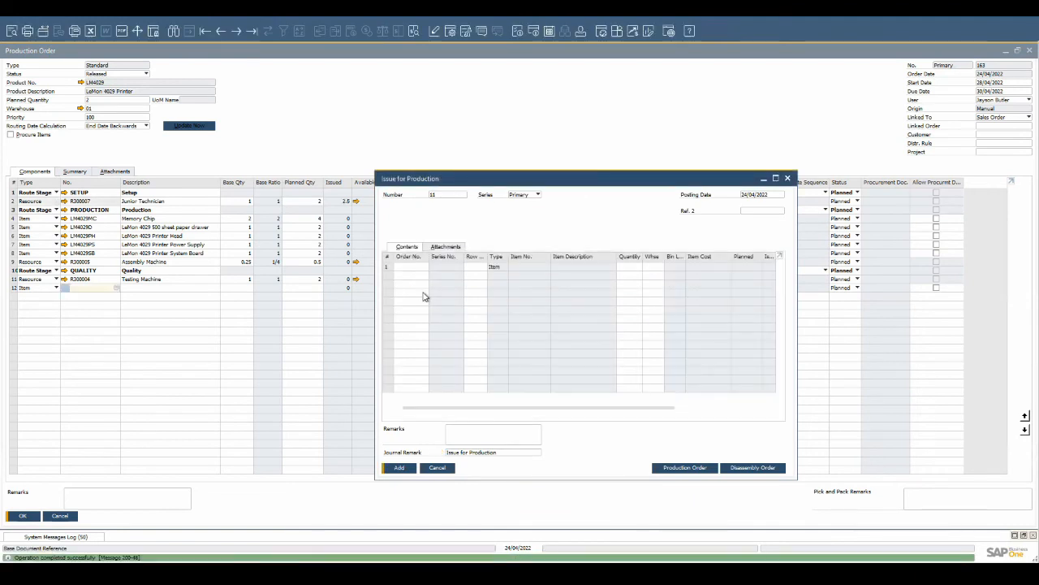
# - Open the added issue for production and view its journal entry
pyautogui.click(225, 32)
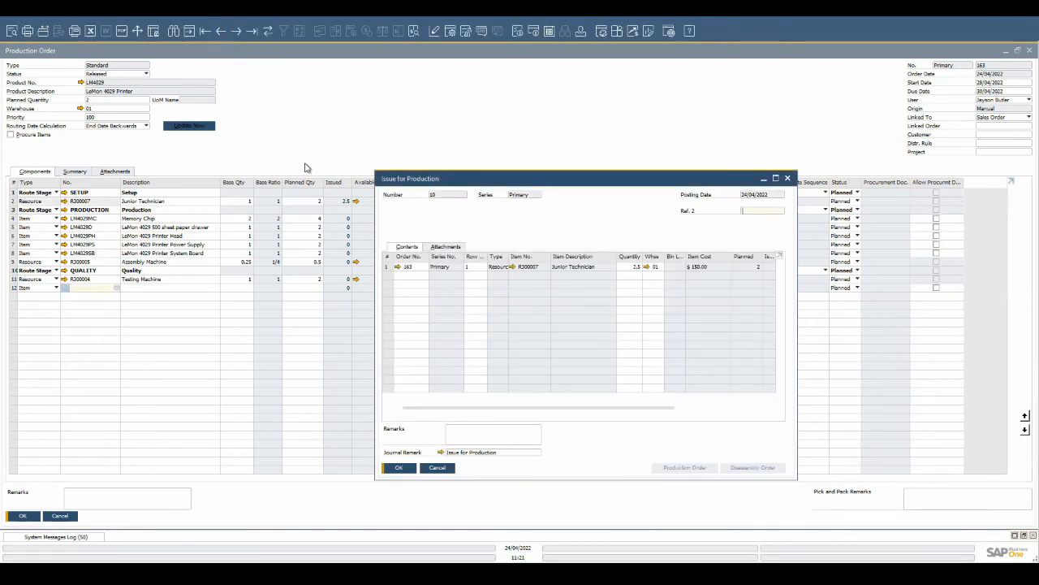
pyautogui.click(440, 452)
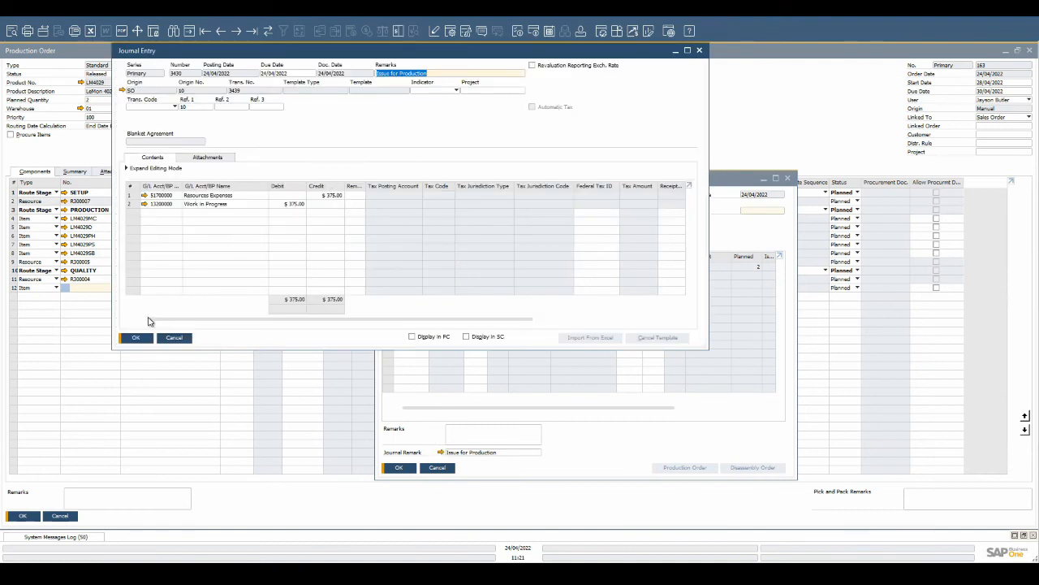
# - Close the journal entry and issue document, and review the production order's summary costs and components
pyautogui.click(136, 338)
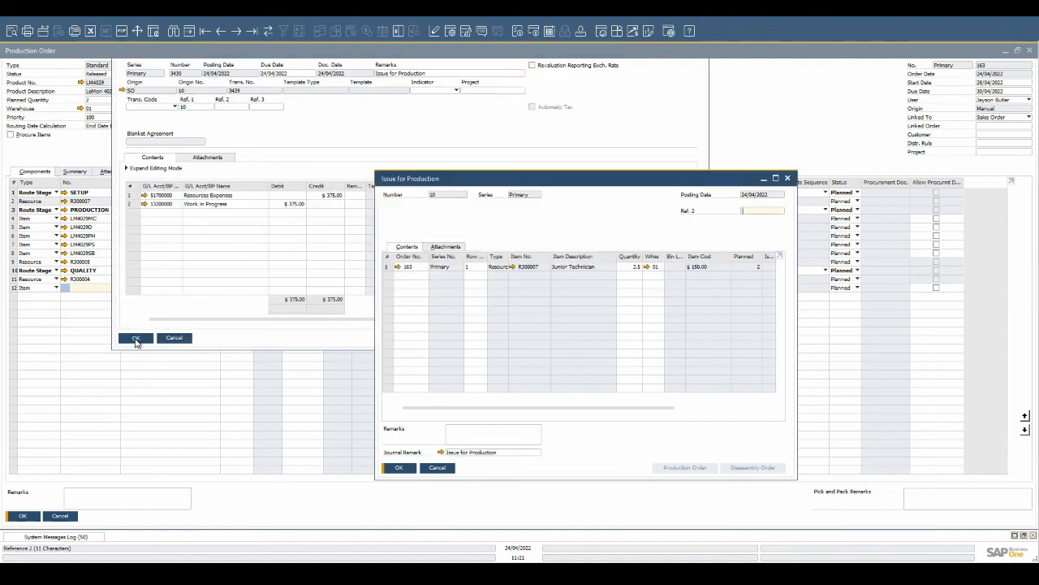
pyautogui.click(412, 468)
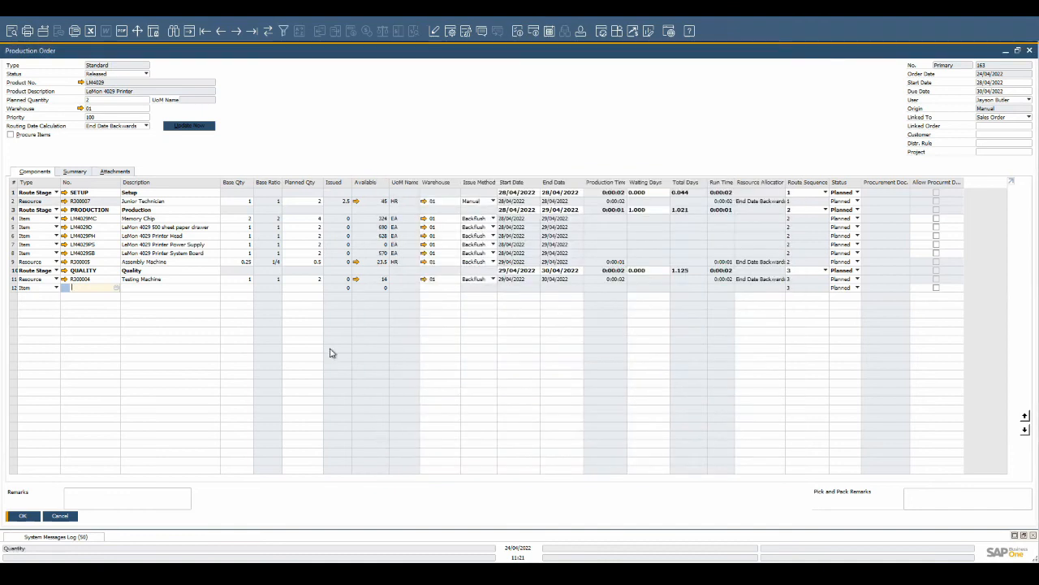
pyautogui.click(88, 173)
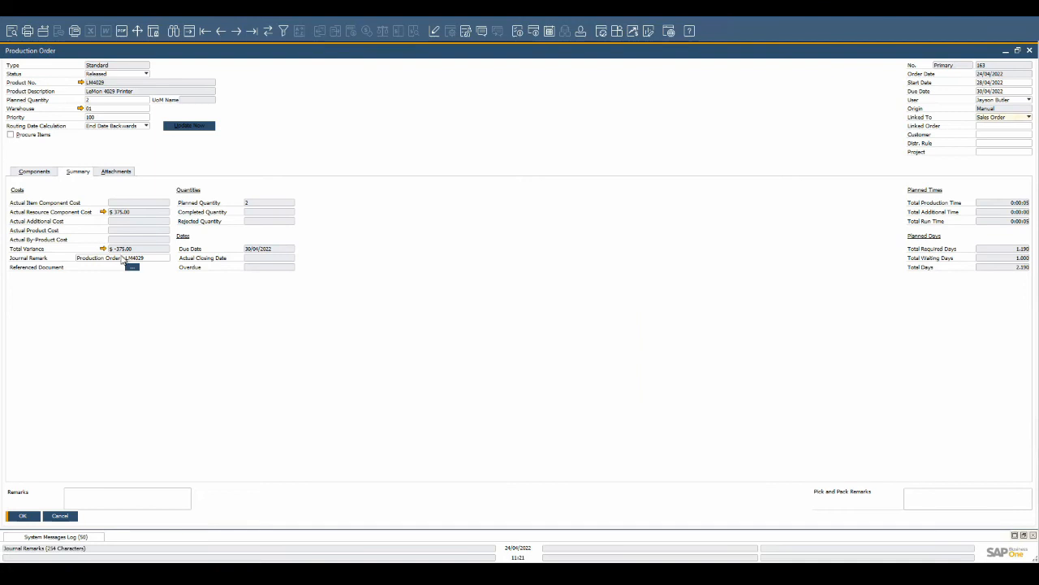
pyautogui.click(49, 173)
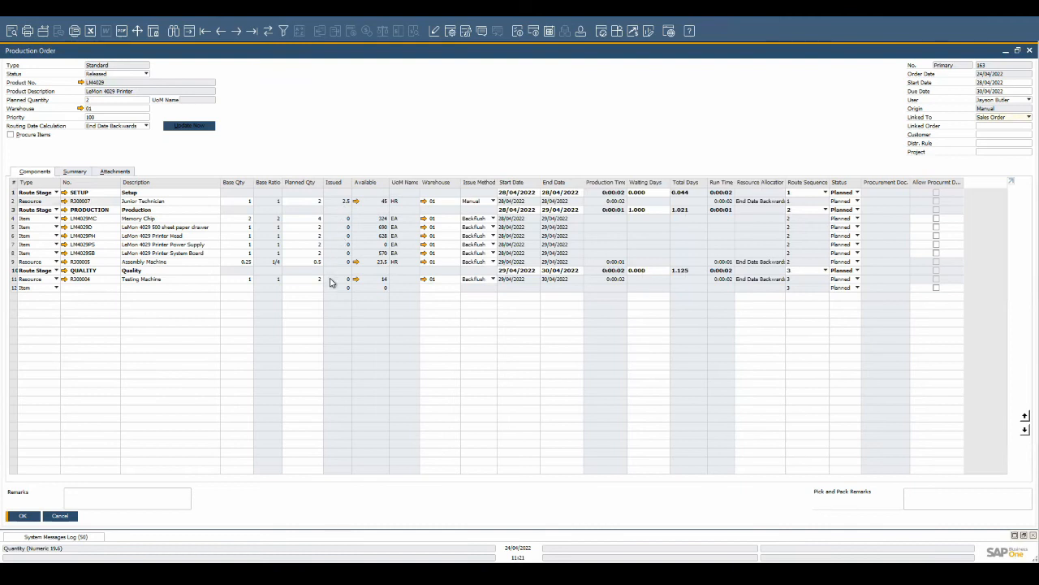
# - Report completion for production order 163 with 1 unit as Complete and a second line of 1 unit as Reject
pyautogui.rightClick(353, 135)
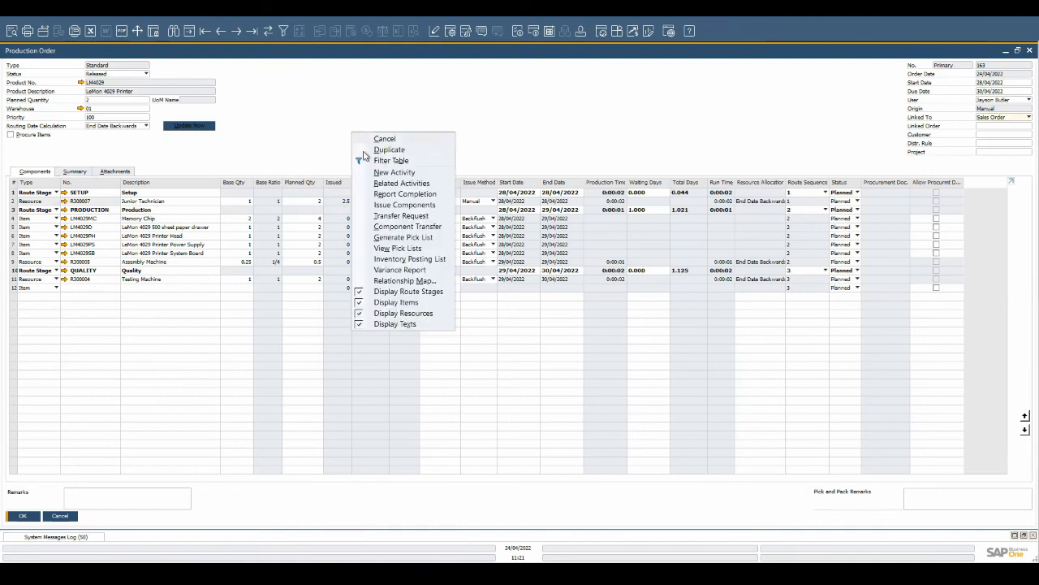
pyautogui.click(392, 196)
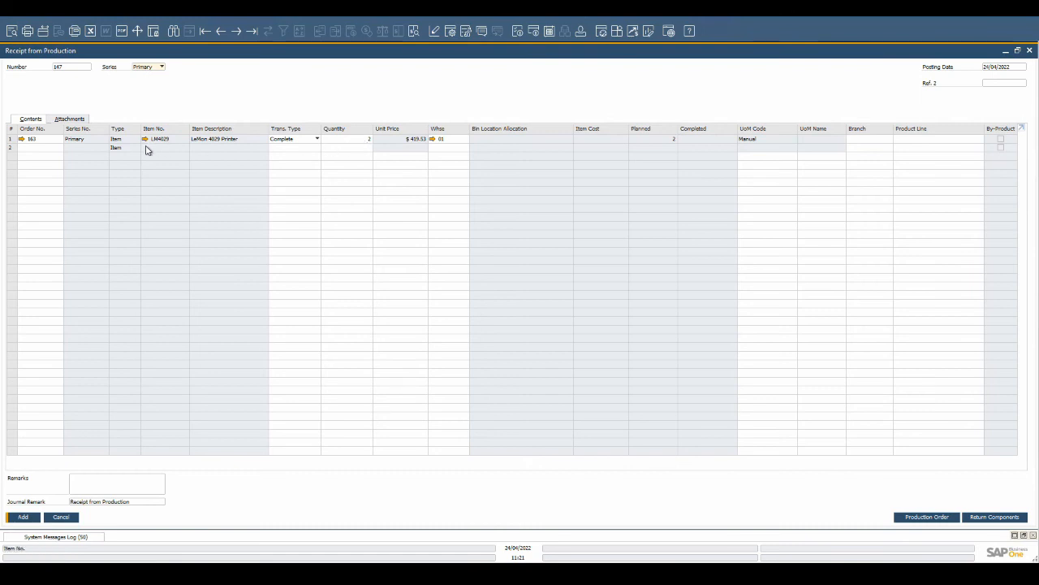
pyautogui.write('163')
pyautogui.click(290, 147)
pyautogui.click(293, 147)
pyautogui.click(286, 165)
pyautogui.click(346, 141)
pyautogui.write('1')
pyautogui.click(355, 150)
pyautogui.write('1')
# - Set the rejected line's warehouse to 02 Backup Warehouse and add the receipt from production
pyautogui.click(468, 150)
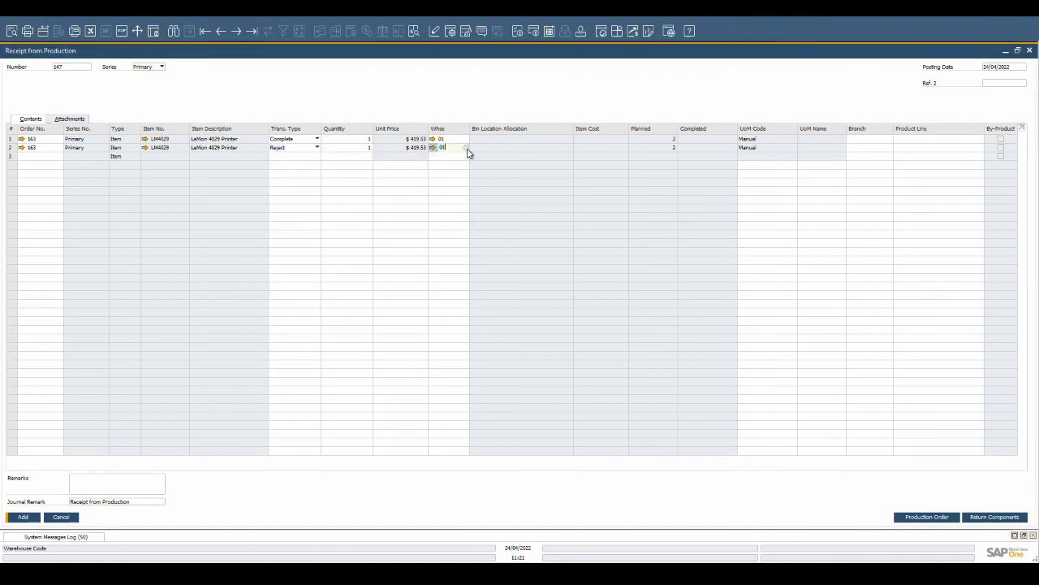
pyautogui.click(466, 150)
pyautogui.click(454, 262)
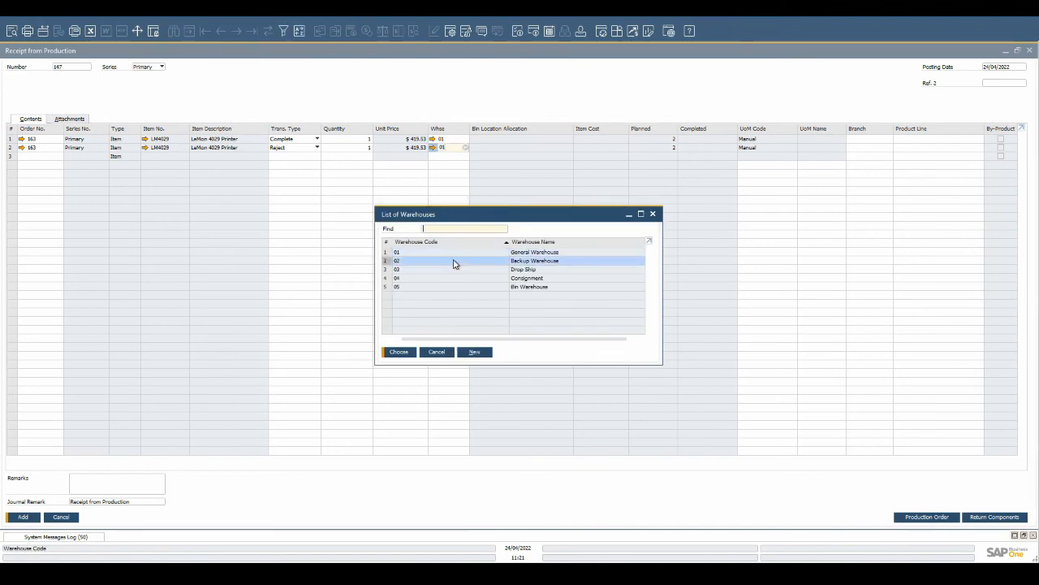
pyautogui.doubleClick(454, 261)
pyautogui.press('Return')
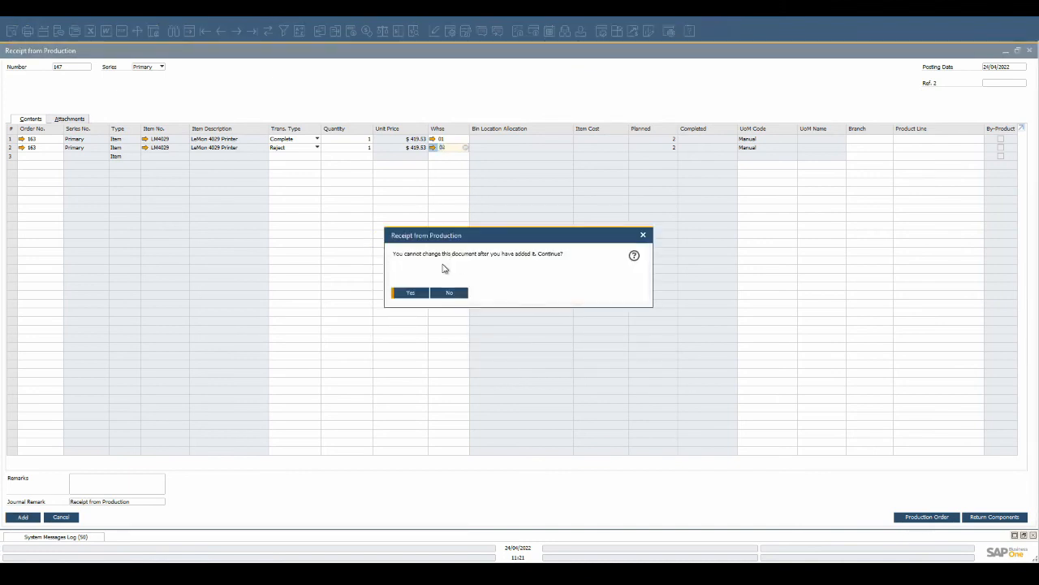
pyautogui.click(418, 291)
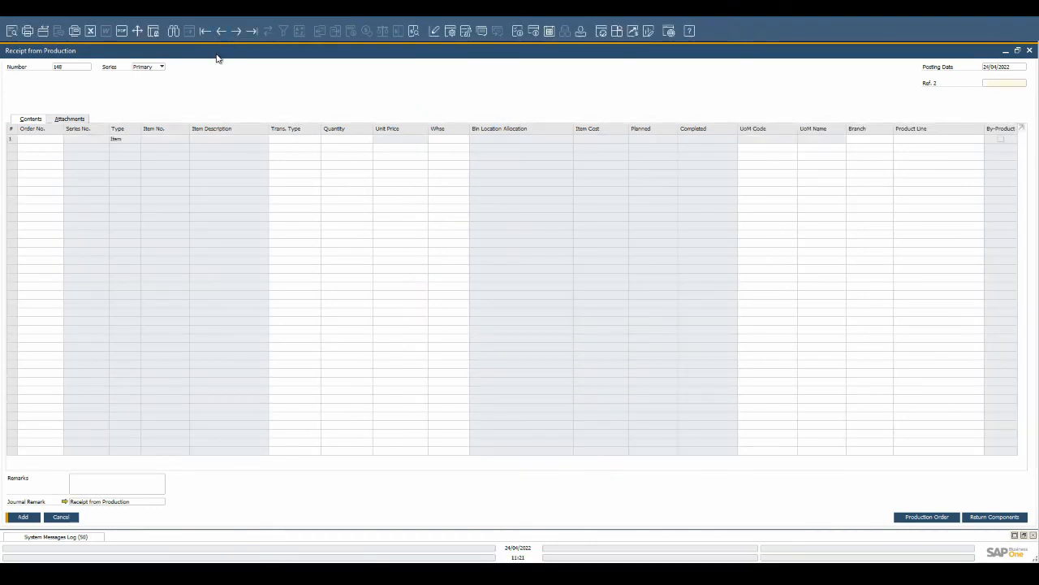
# - Open the added receipt from production and view its journal entry
pyautogui.click(221, 32)
pyautogui.click(64, 501)
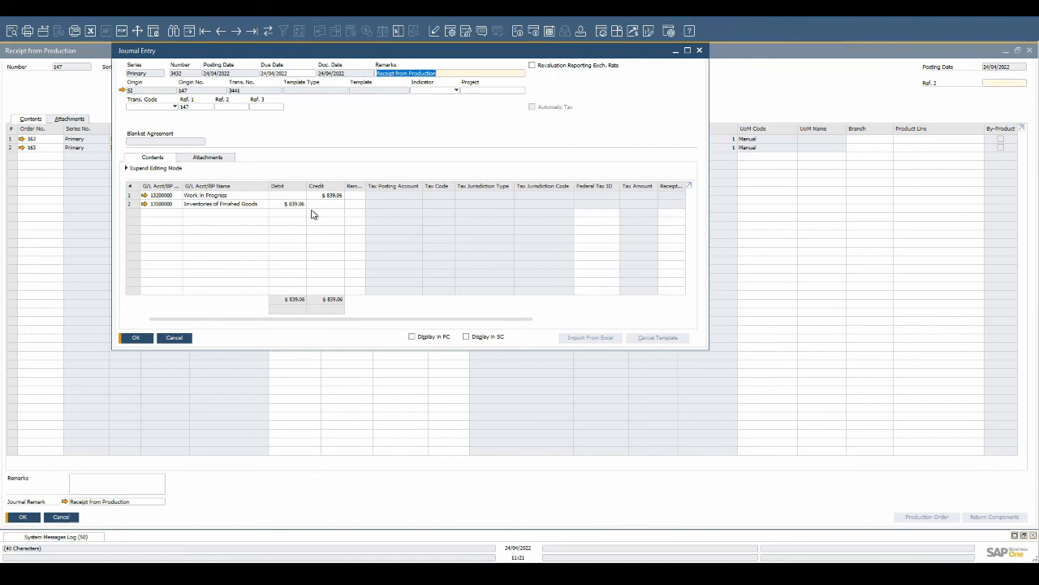
pyautogui.press('Escape')
pyautogui.press('Escape')
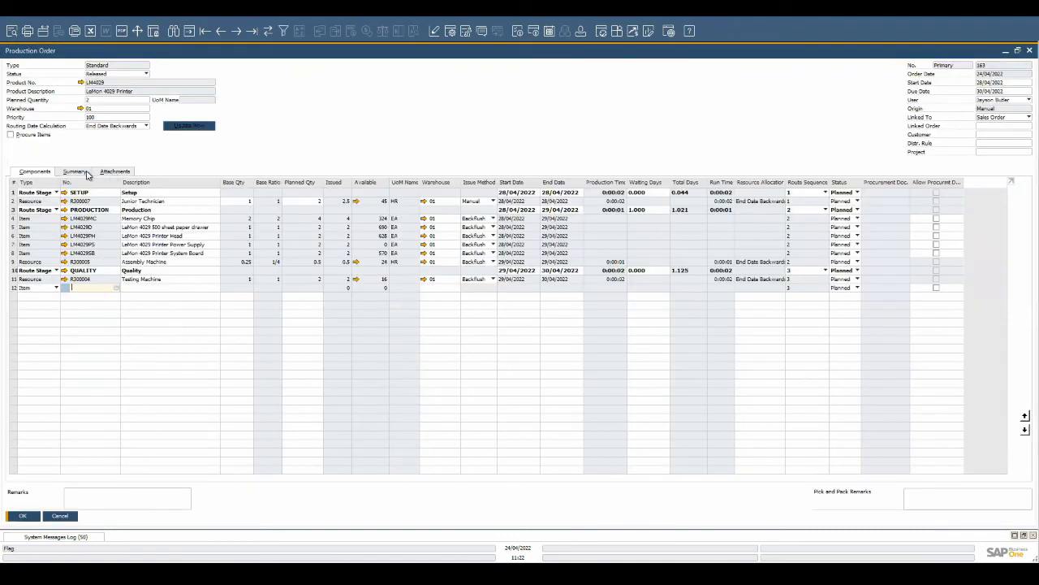
# - Close the production order by setting its status to Closed and confirming
pyautogui.click(77, 172)
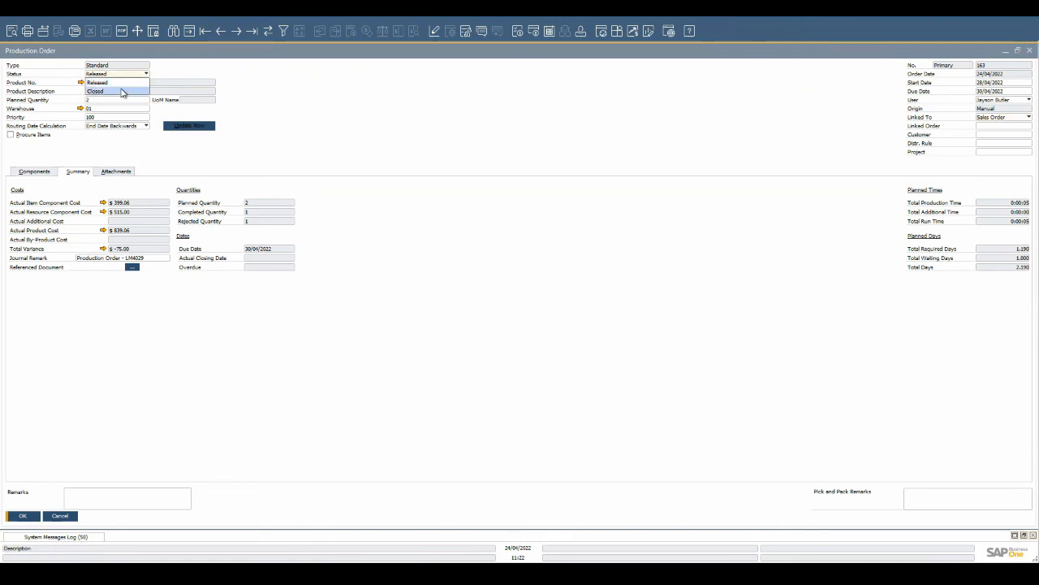
pyautogui.click(121, 92)
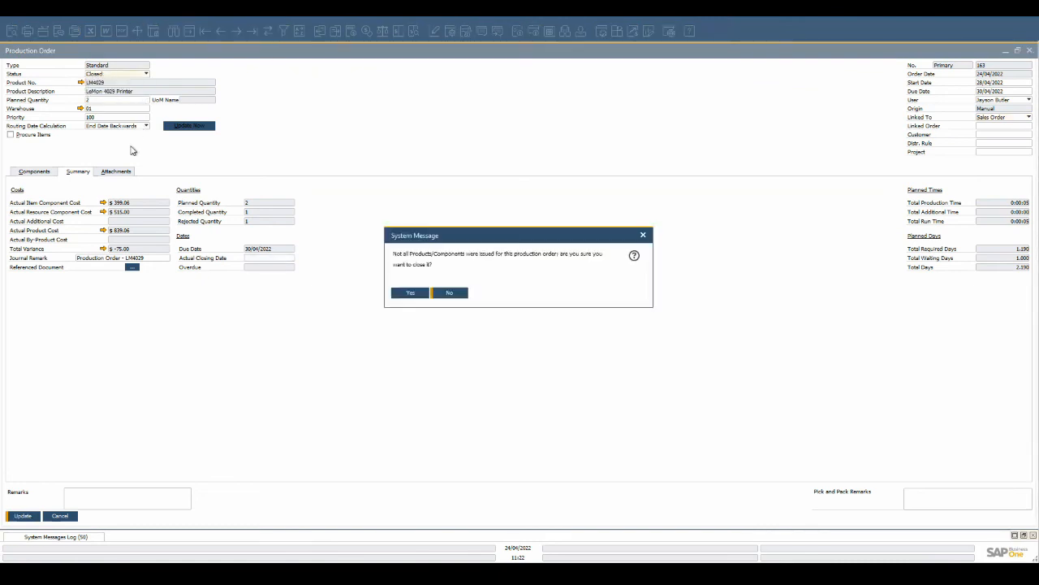
pyautogui.click(410, 293)
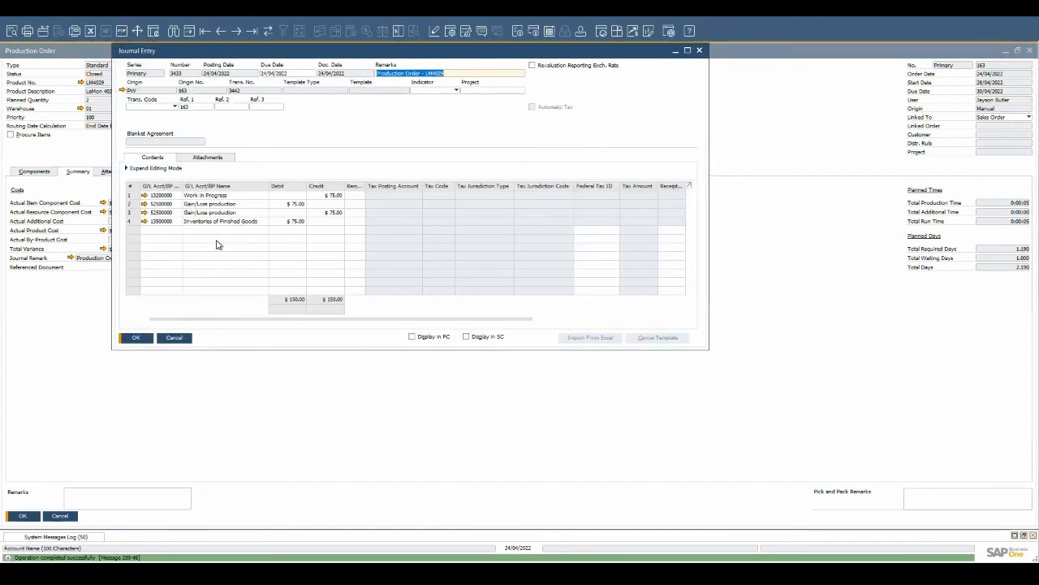
pyautogui.click(136, 337)
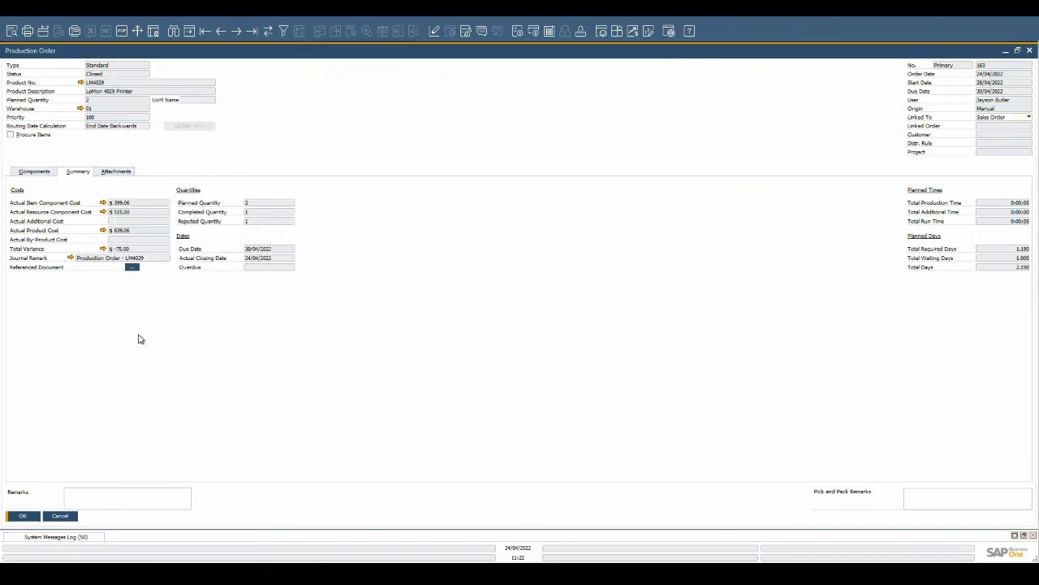
# - Open the production order's relationship map and switch it to the Production: Related Components view
pyautogui.rightClick(323, 160)
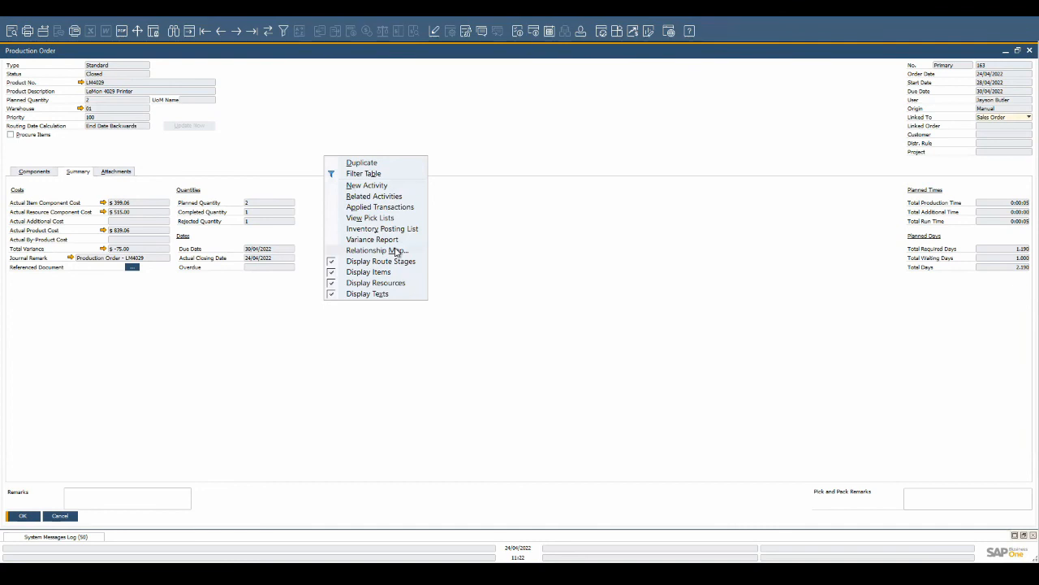
pyautogui.click(397, 253)
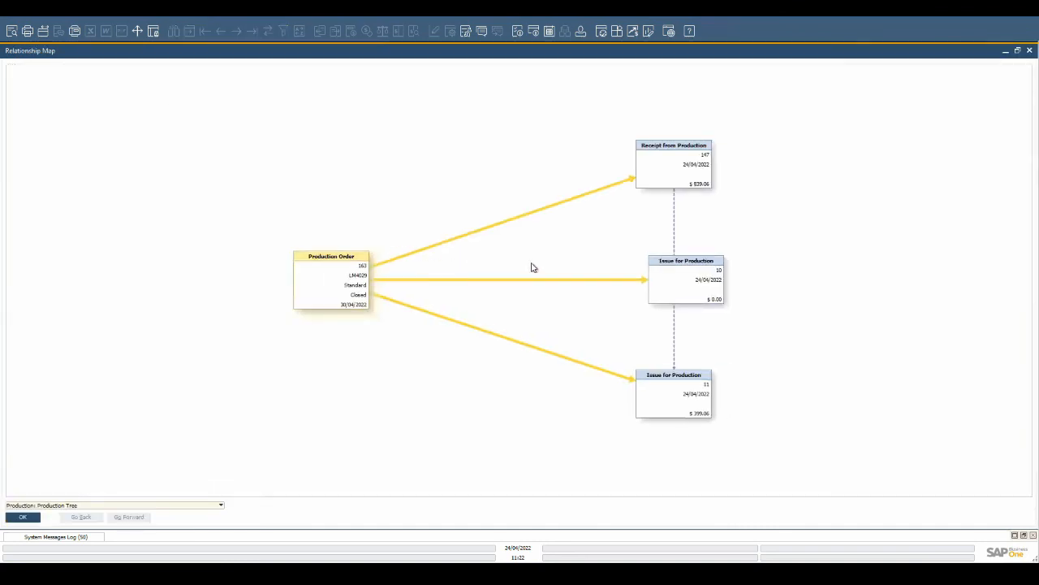
pyautogui.moveTo(685, 284); pyautogui.dragTo(333, 365)
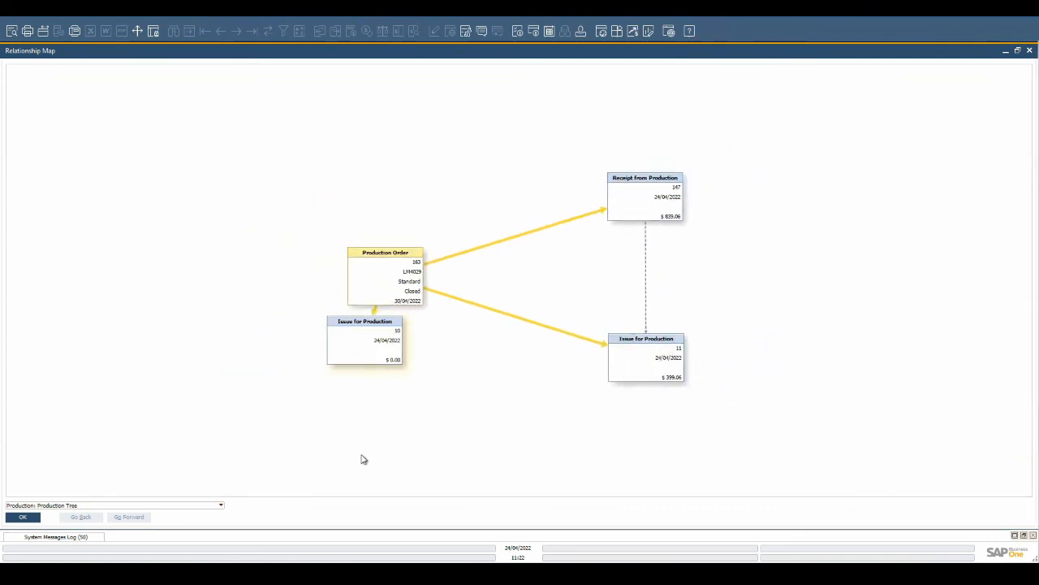
pyautogui.click(217, 505)
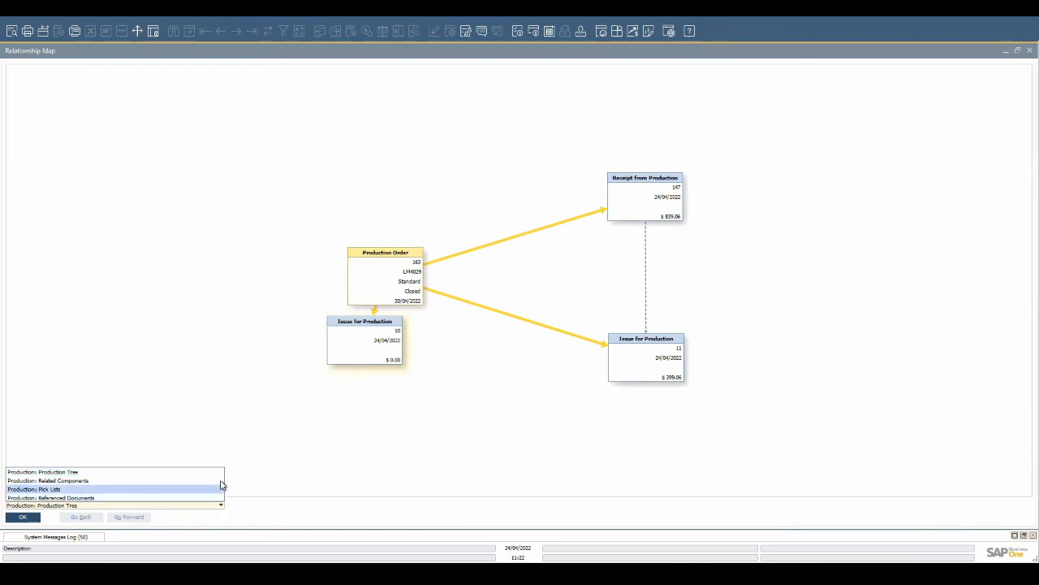
pyautogui.click(219, 481)
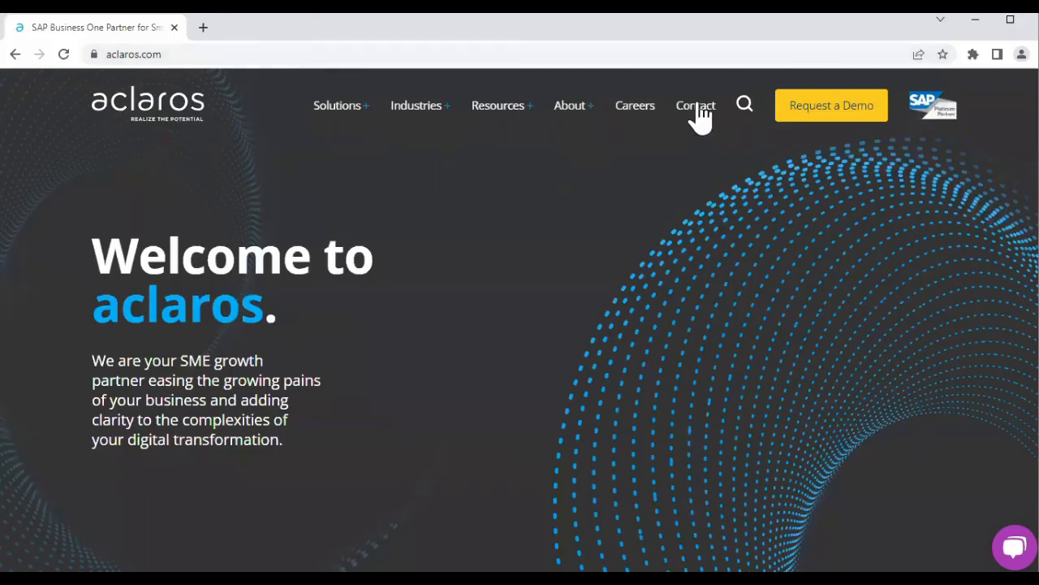
pyautogui.click(698, 114)
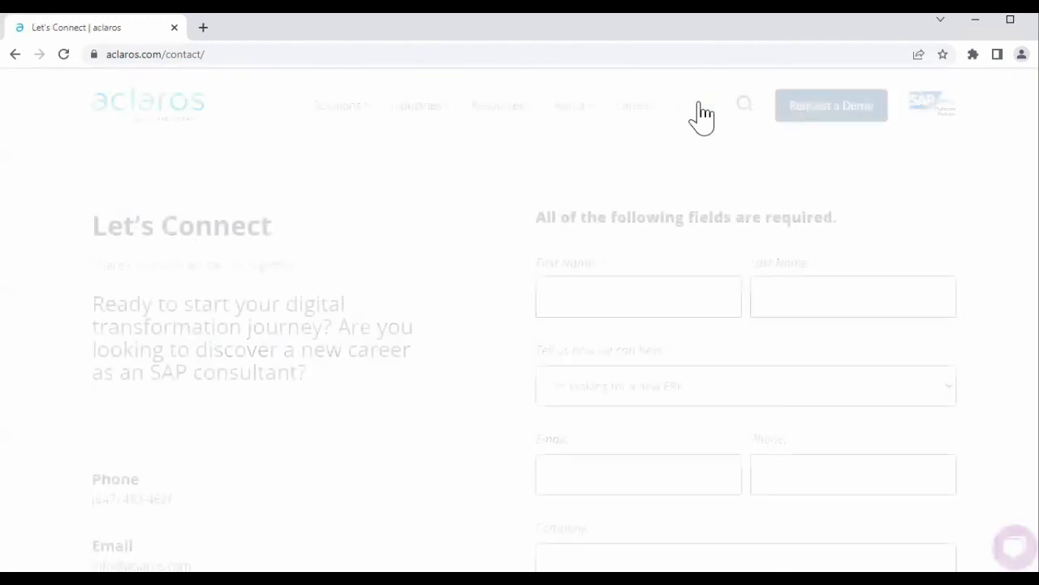